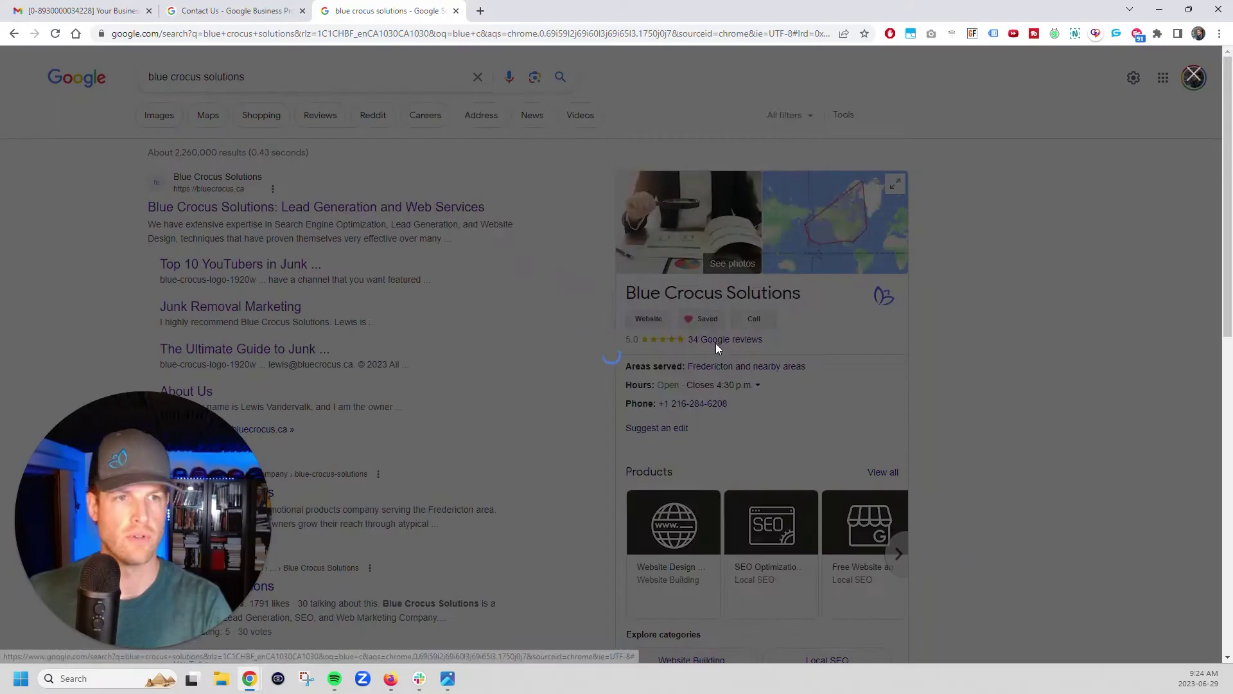
- Browse the business's Google reviews sorted newest first, then close the reviews list
click(697, 350)
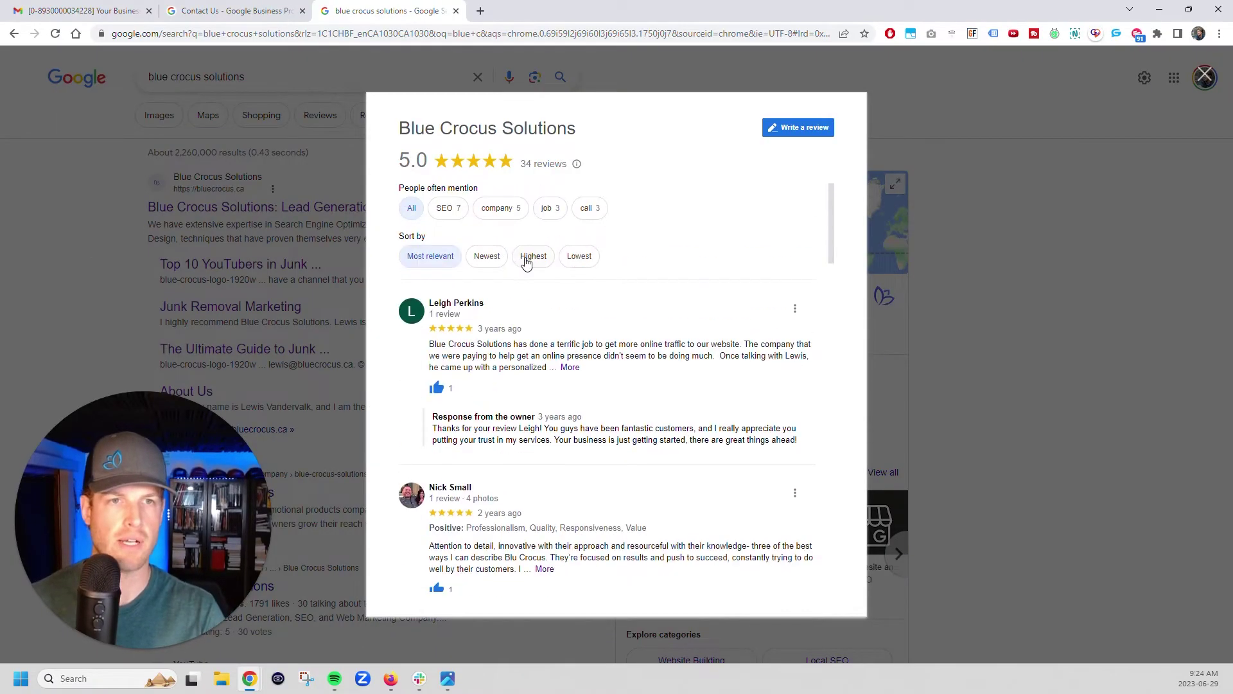
click(500, 259)
scroll(567, 337, down, 5)
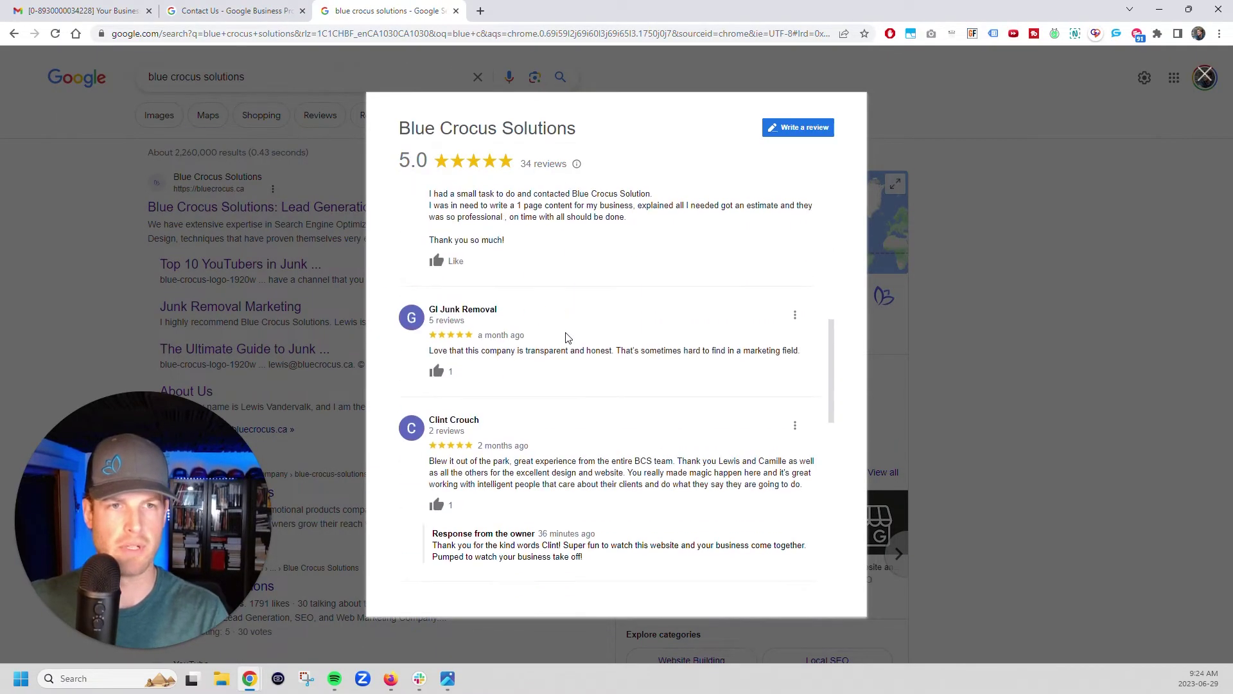
scroll(567, 338, down, 5)
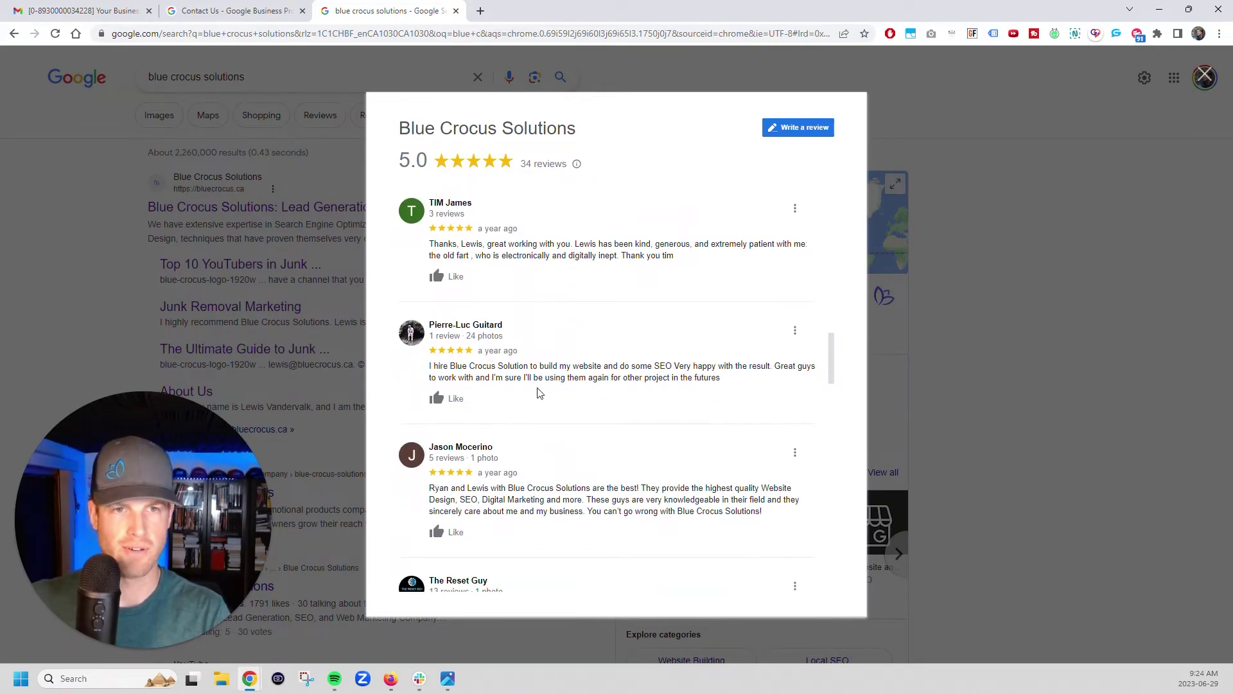
scroll(538, 393, down, 10)
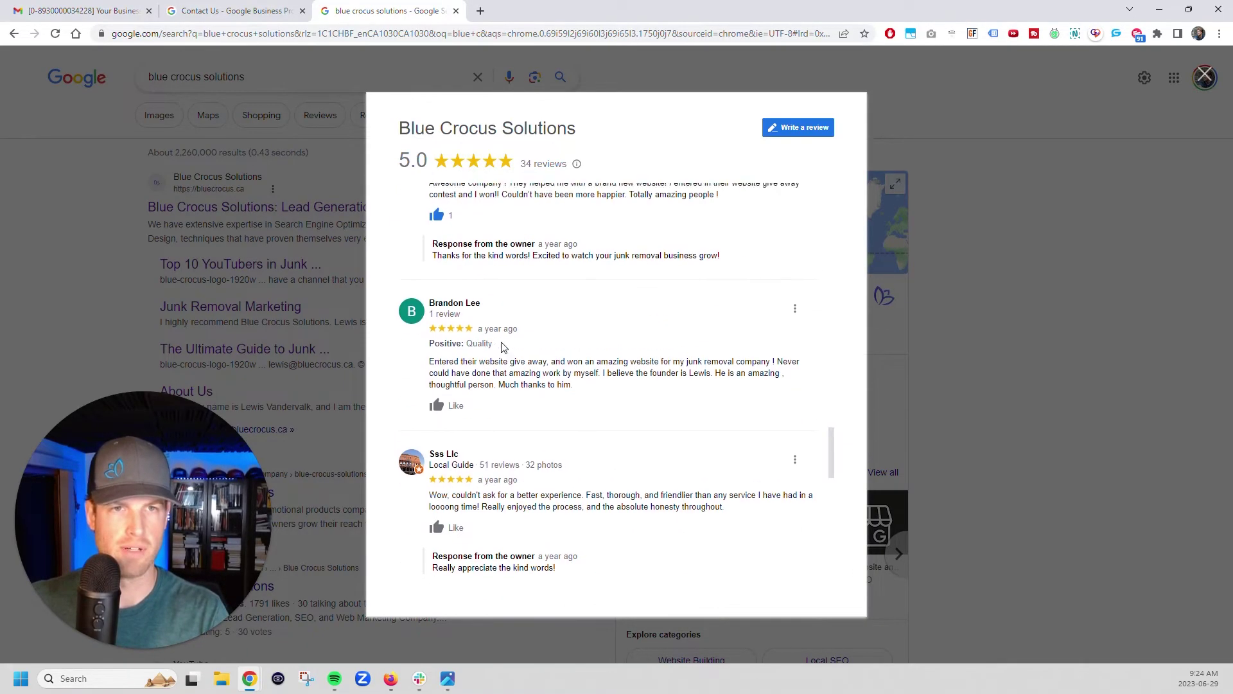
scroll(503, 347, up, 8)
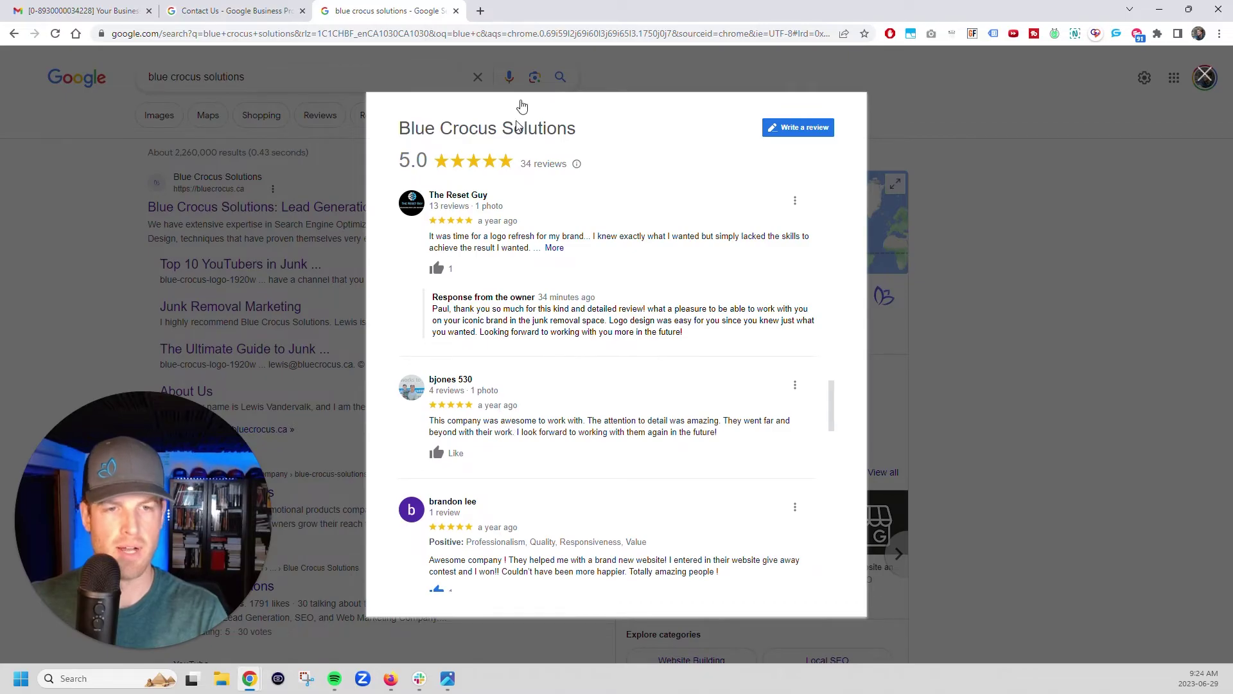
scroll(546, 308, down, 10)
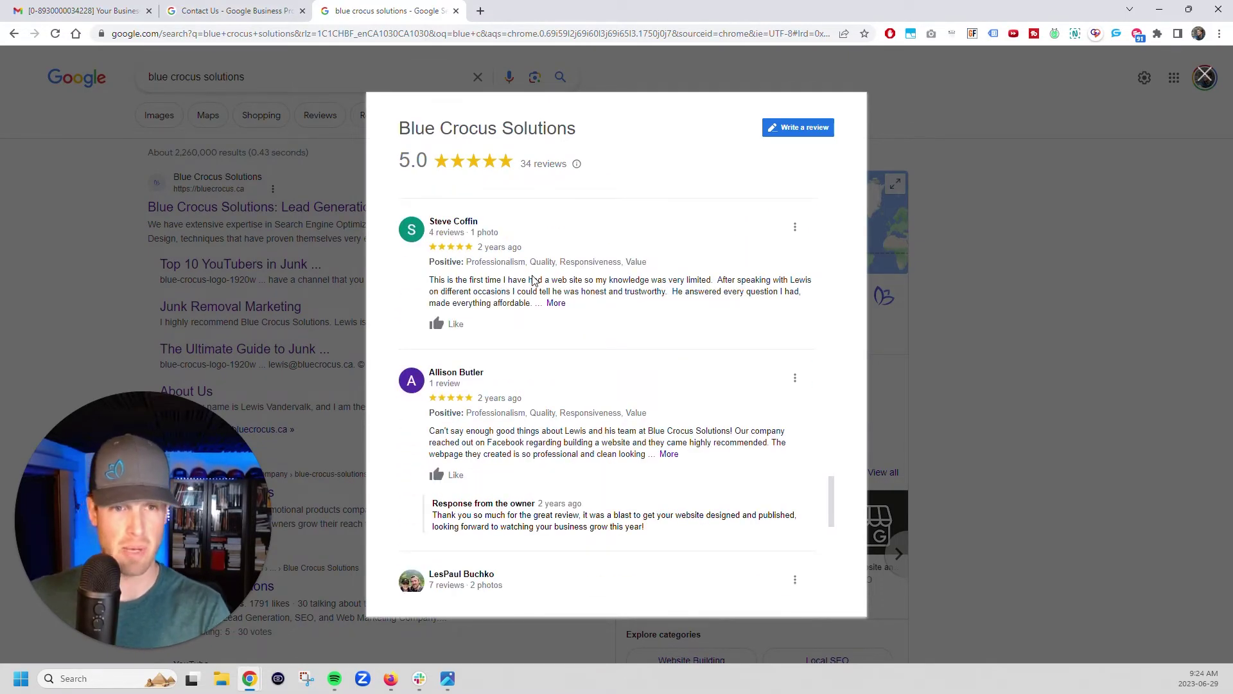
scroll(533, 281, down, 5)
click(956, 239)
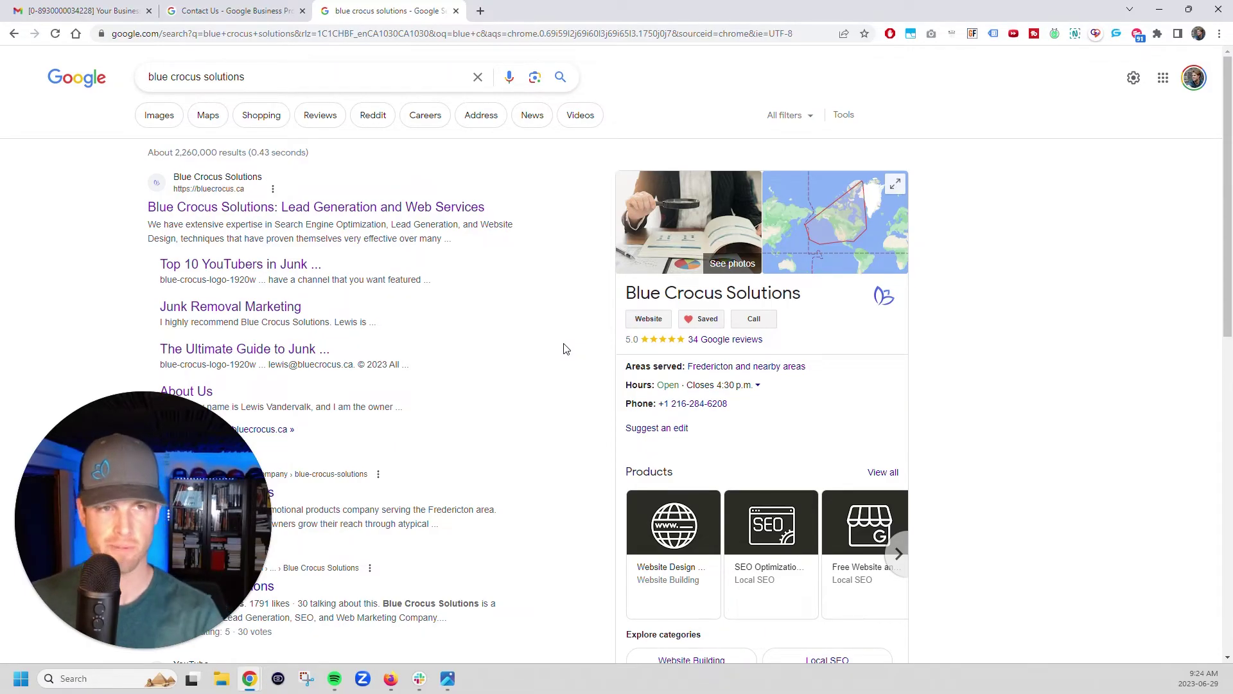
- Switch to the Google Business Profile Help Contact Us page
click(255, 11)
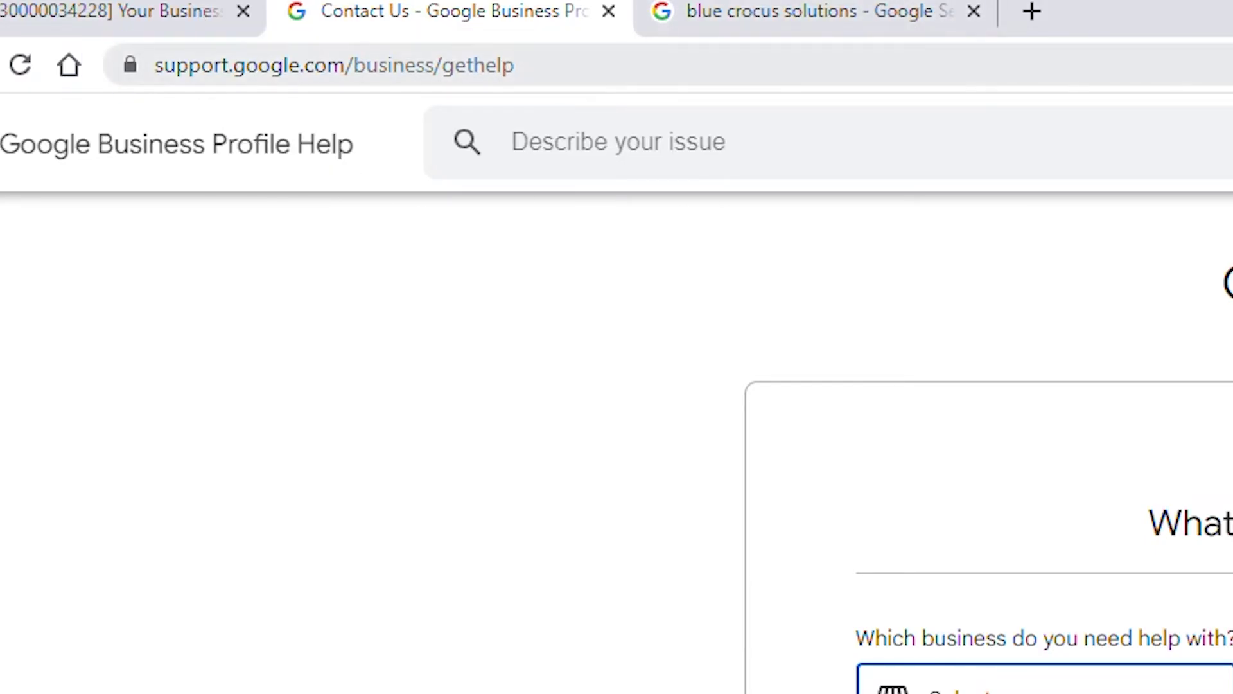
click(334, 65)
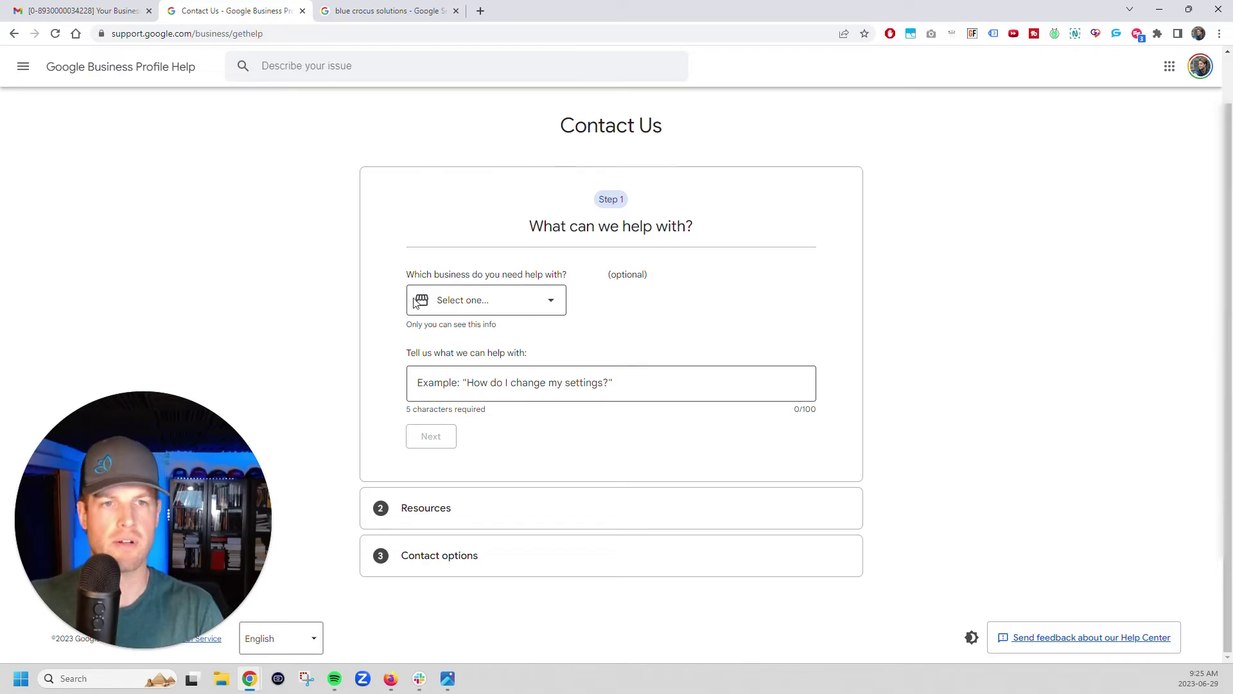
scroll(341, 202, up, 1)
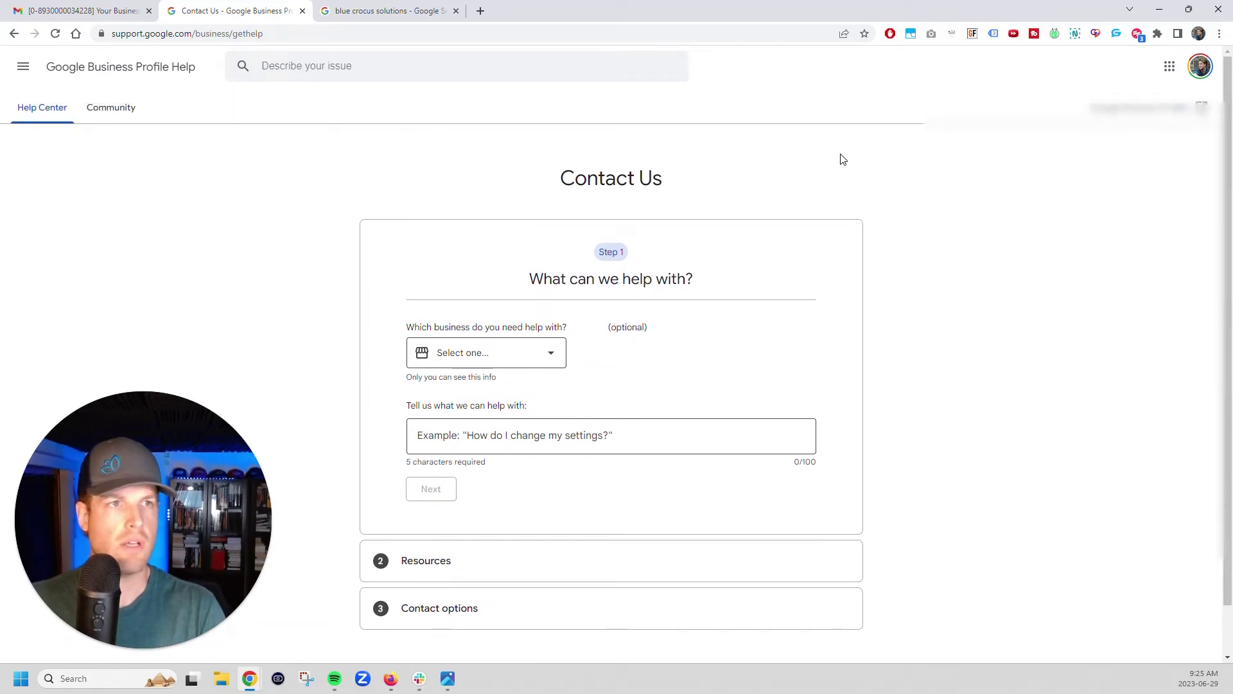
scroll(713, 184, down, 1)
- Reopen Contact Us under the business's managing Google account and confirm which account is signed in
click(1201, 66)
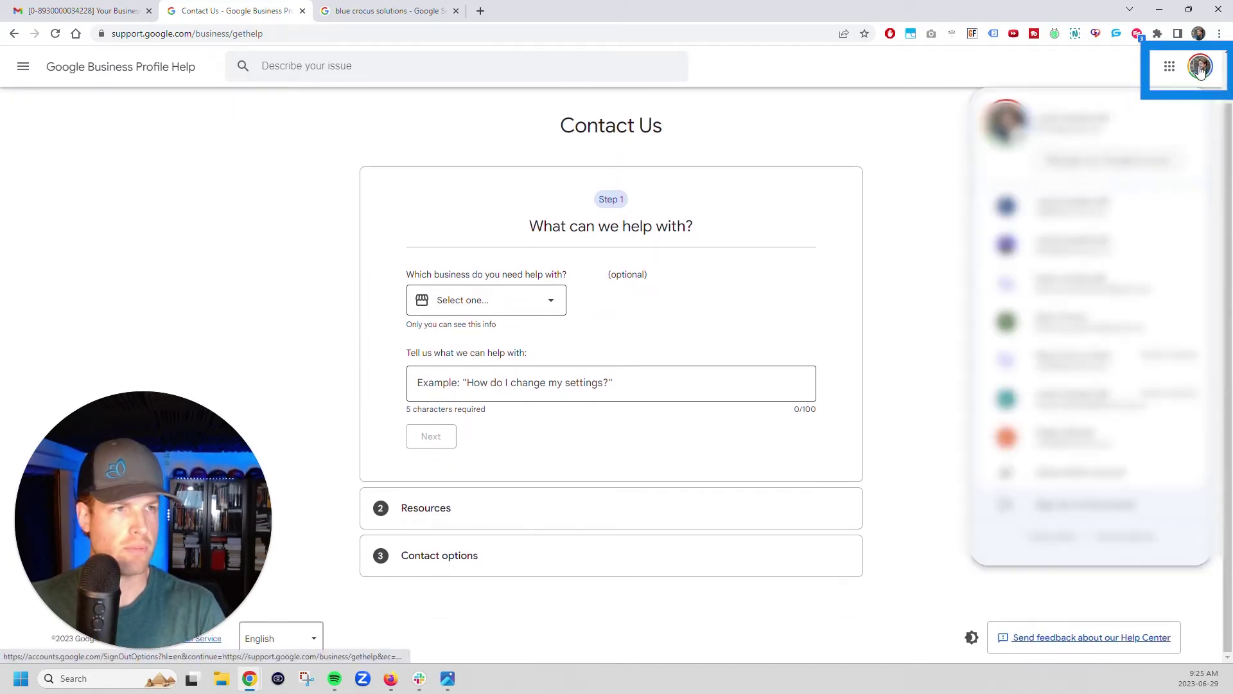
click(1199, 69)
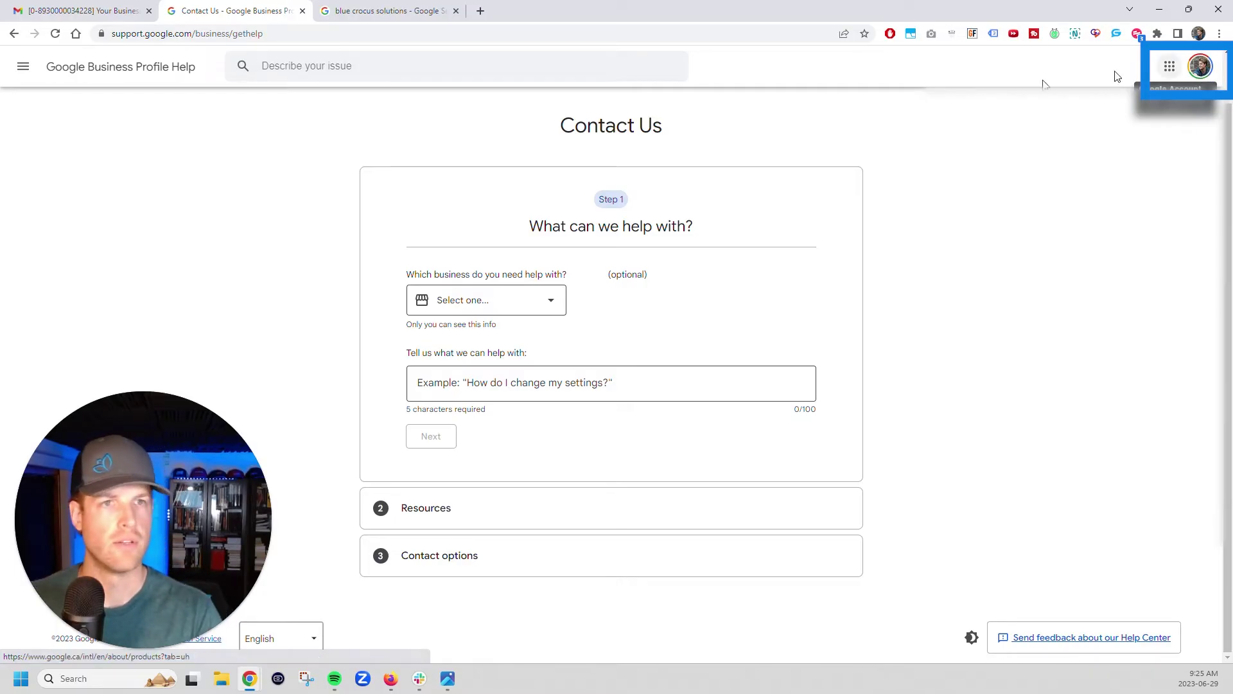
click(1200, 68)
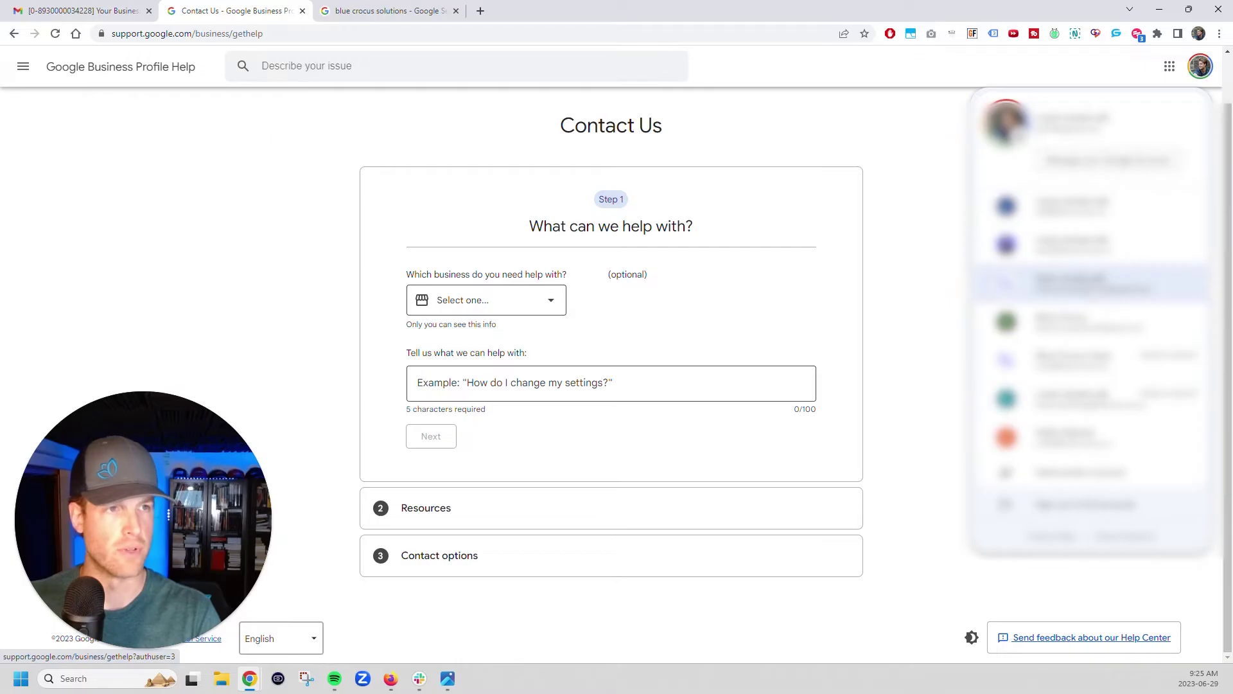
click(1097, 285)
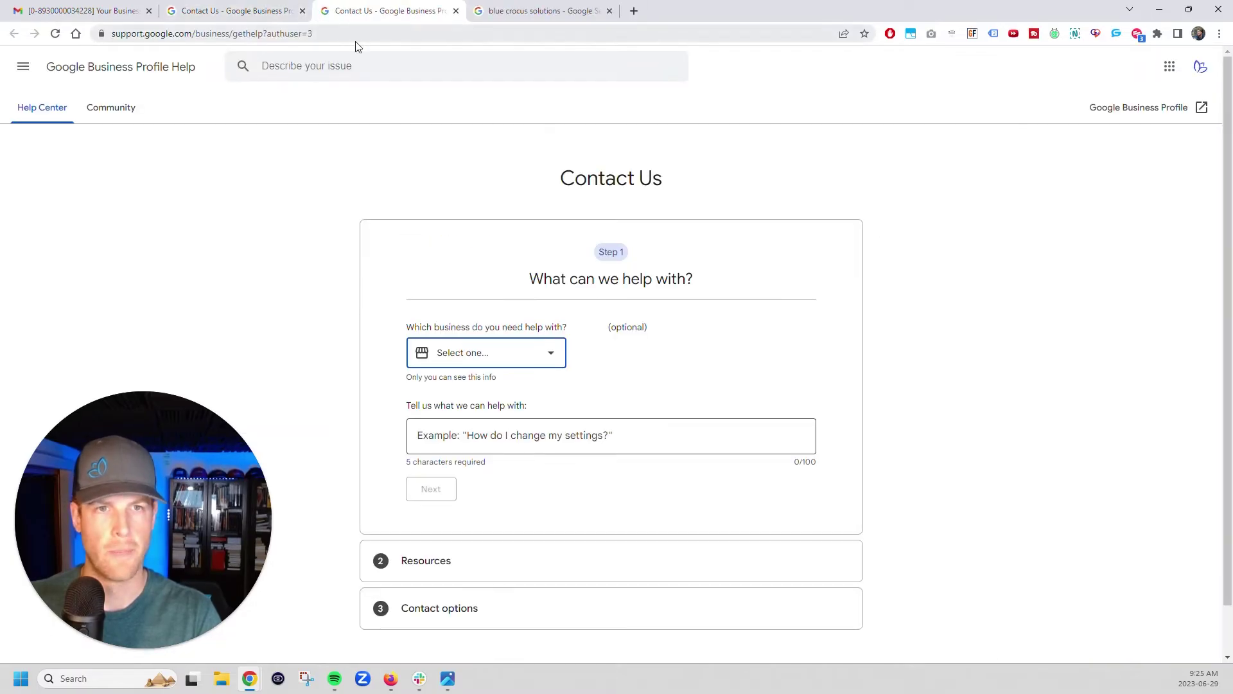
click(1201, 67)
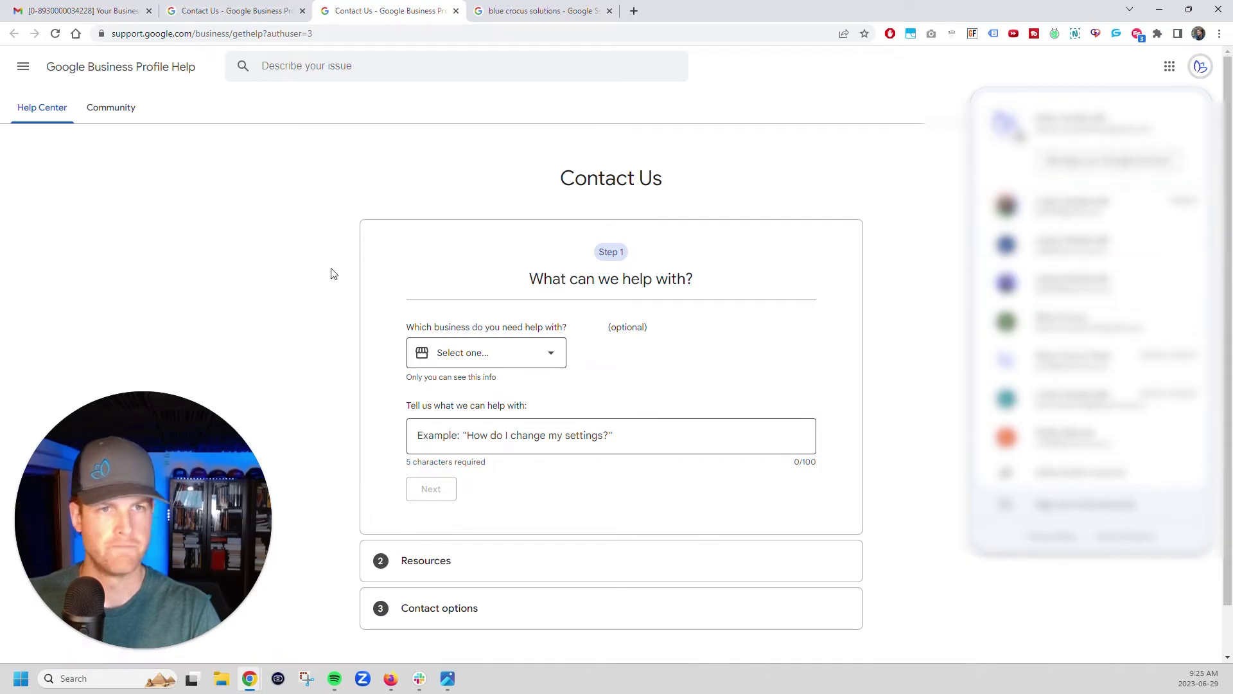
click(460, 269)
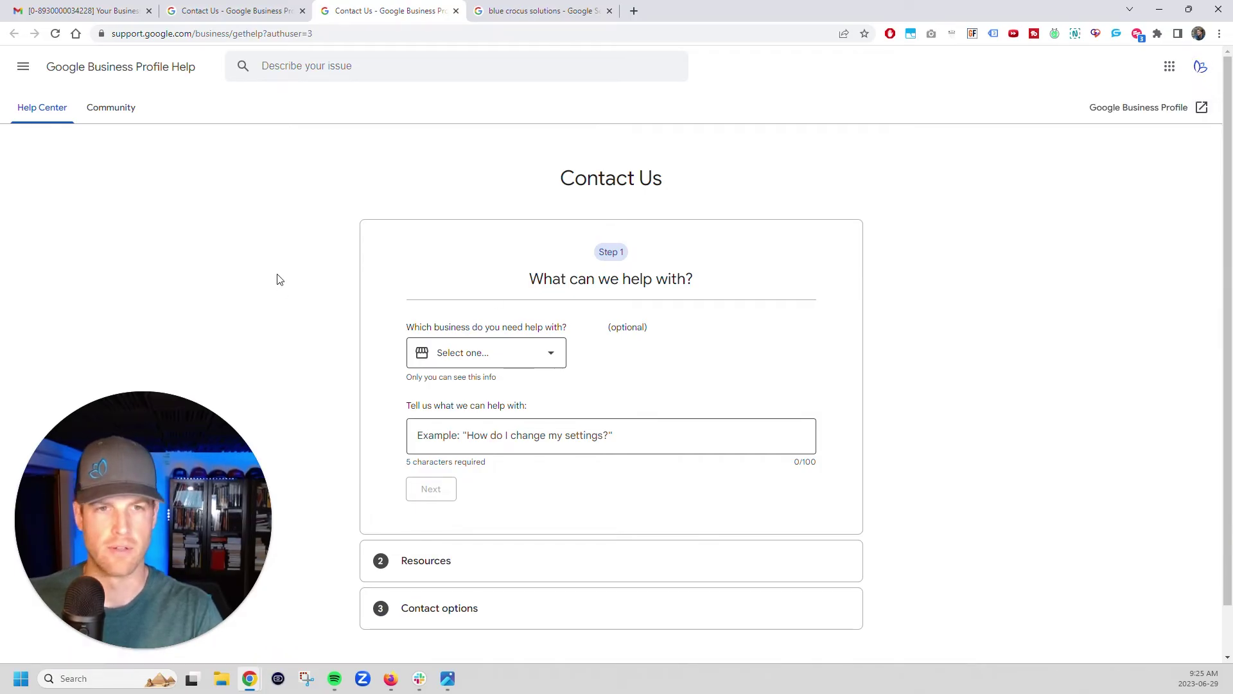
- Select Blue Crocus Solutions as the business and describe the issue as 'Google Reviews Missing'
click(581, 282)
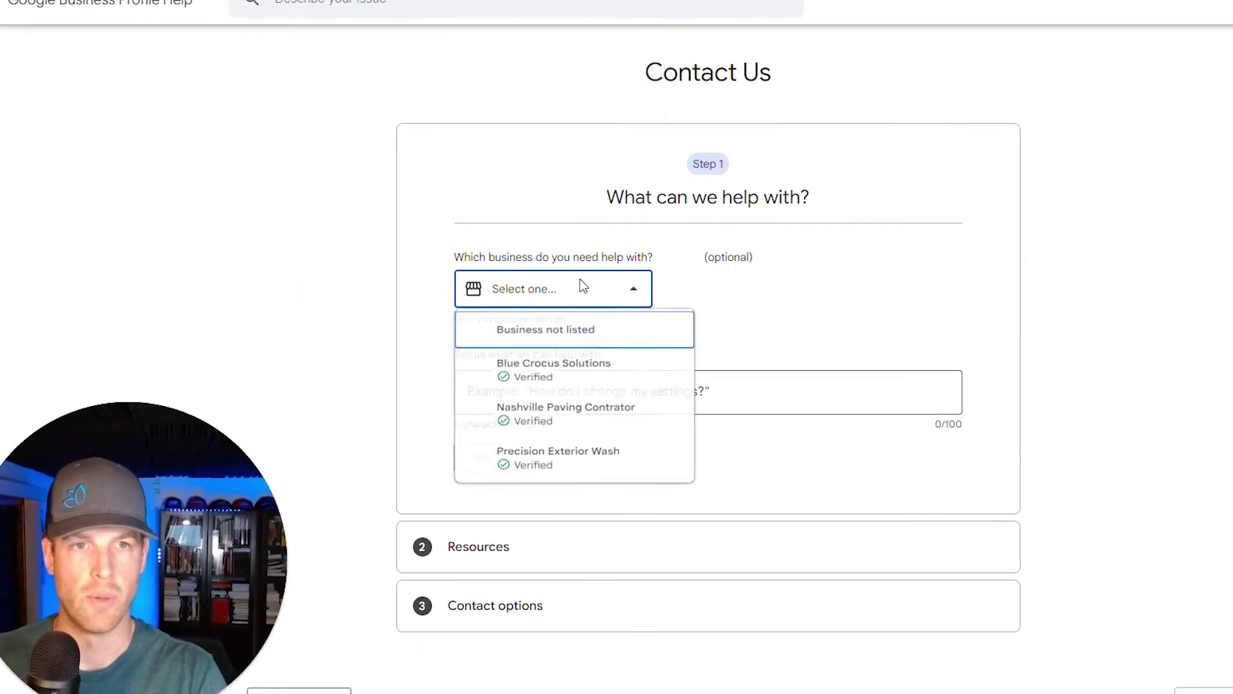
click(578, 387)
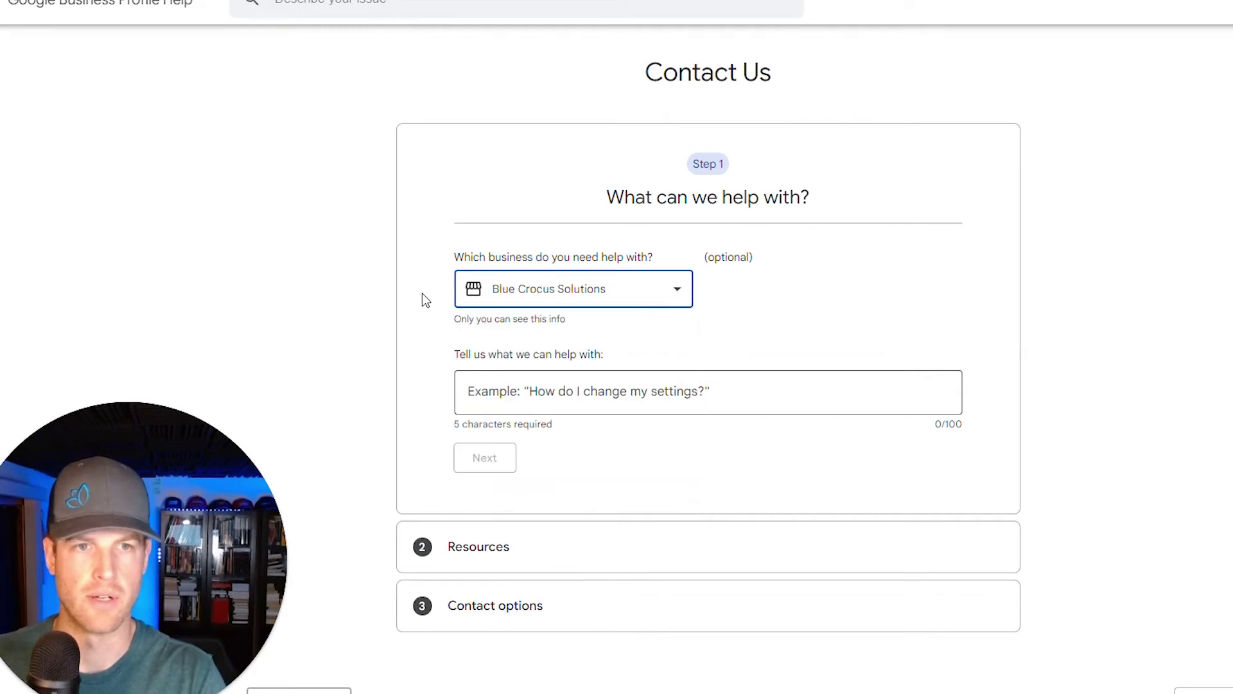
click(577, 392)
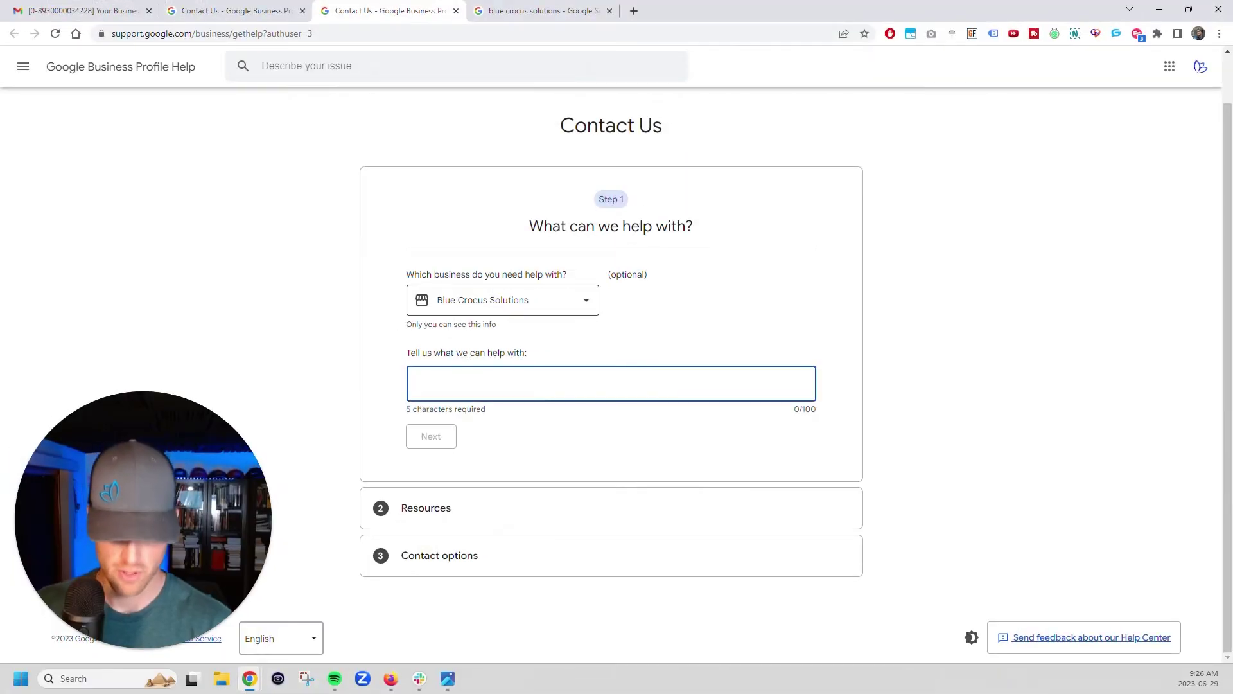
text(Google Revie)
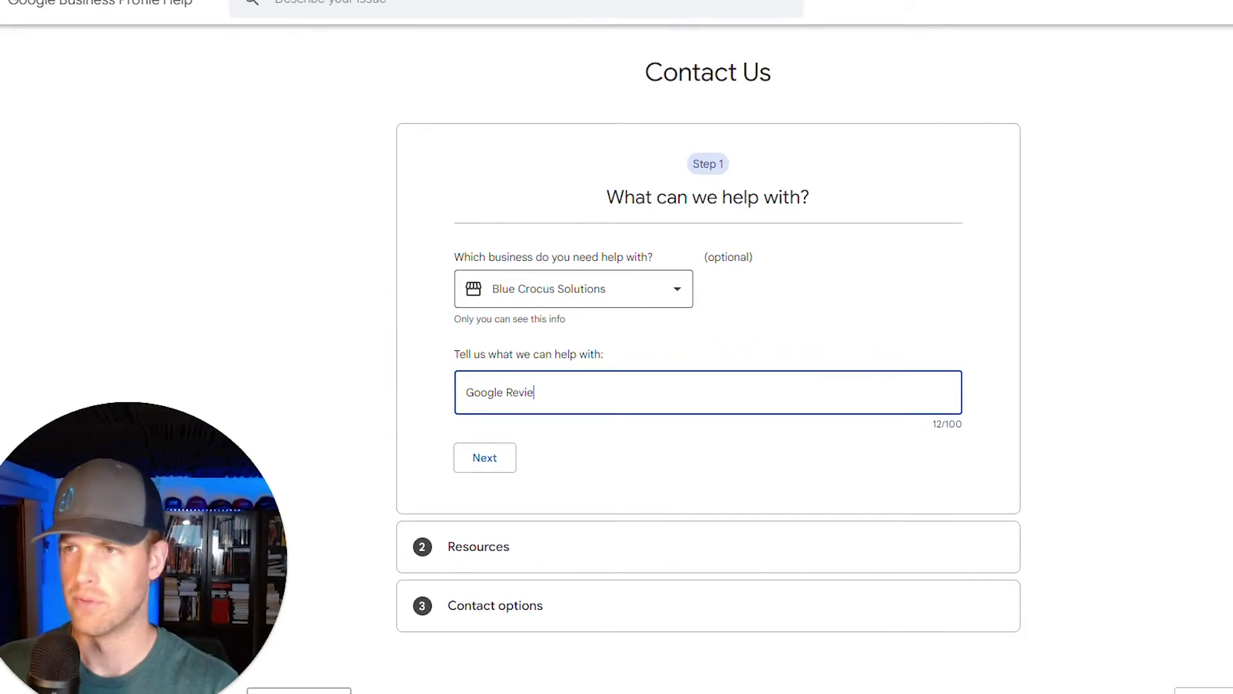
text(ws Missing)
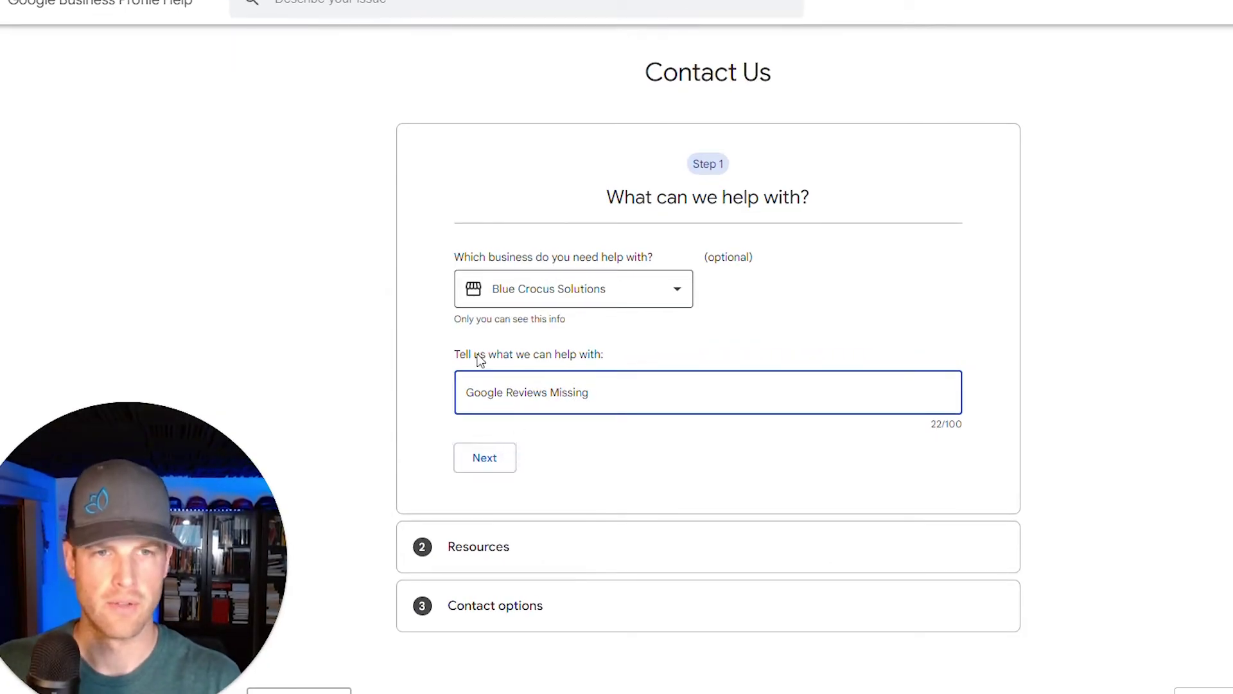
click(487, 471)
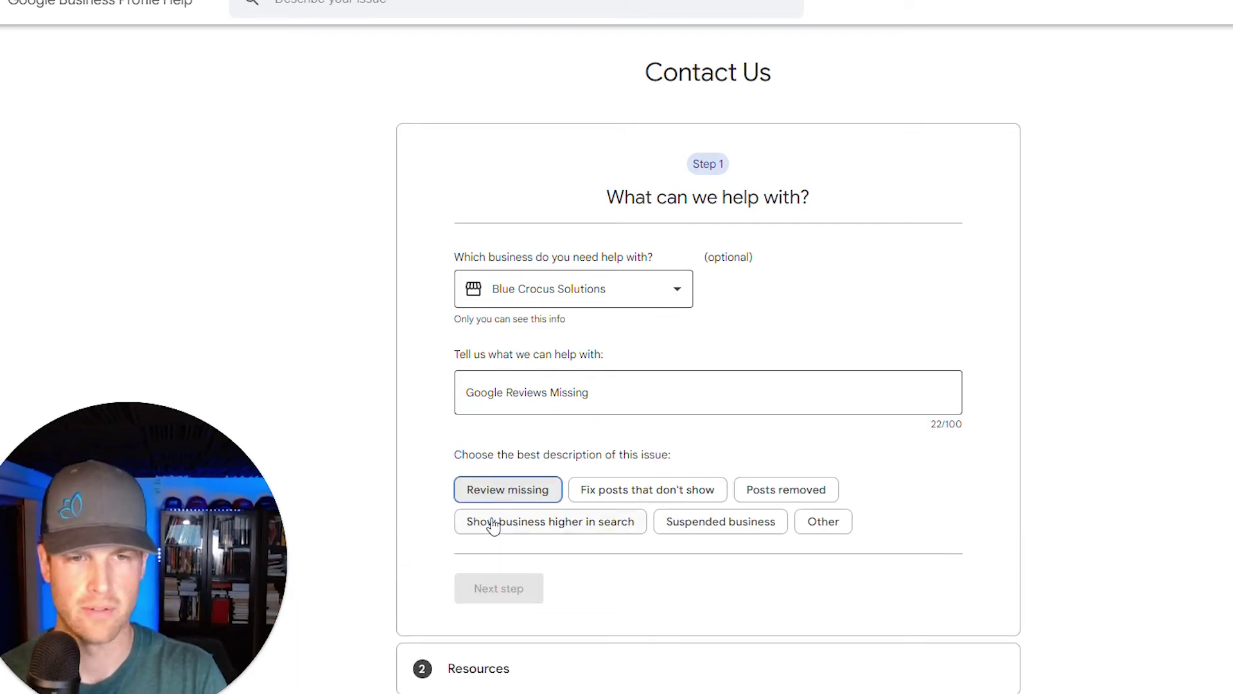
- Choose 'Review missing', skip past Resources, and keep English as the language on Contact options
click(500, 497)
click(507, 589)
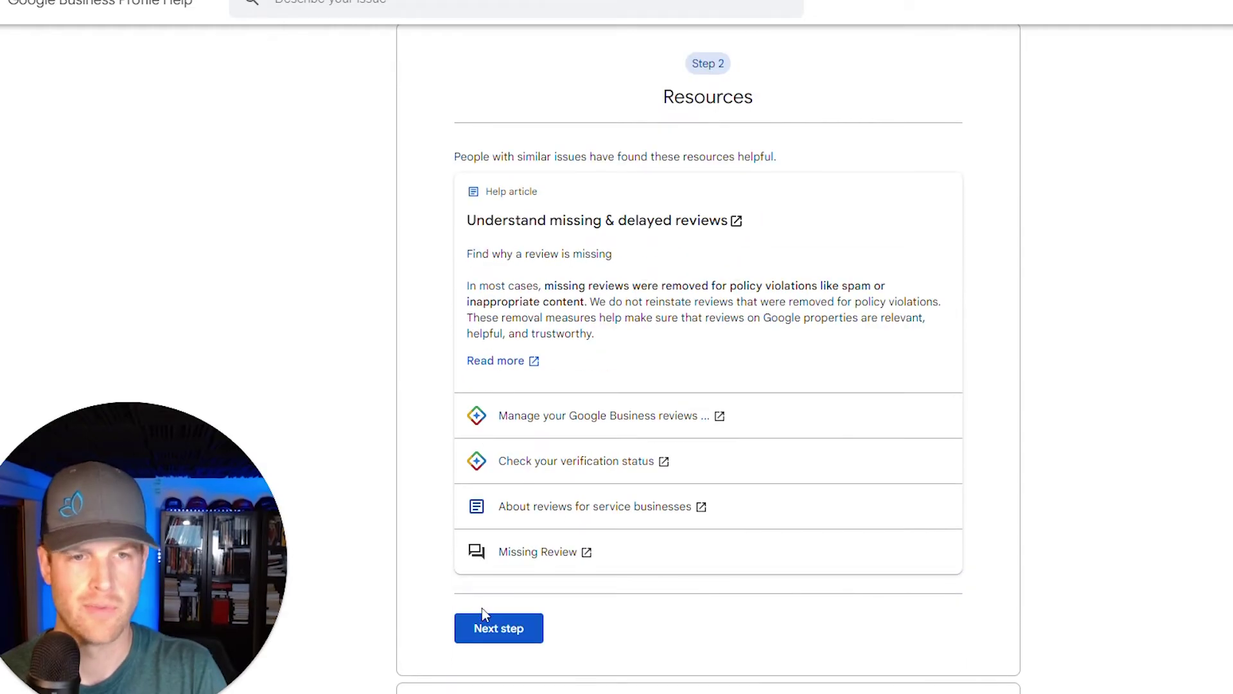
click(514, 628)
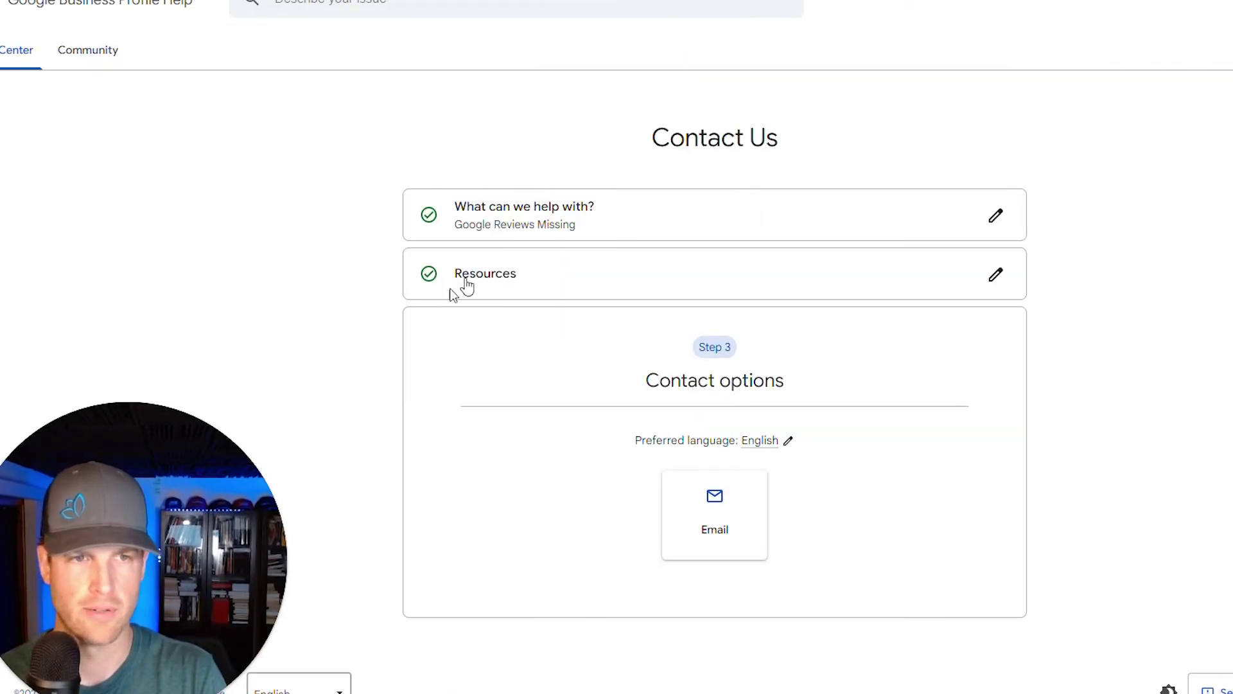
click(766, 441)
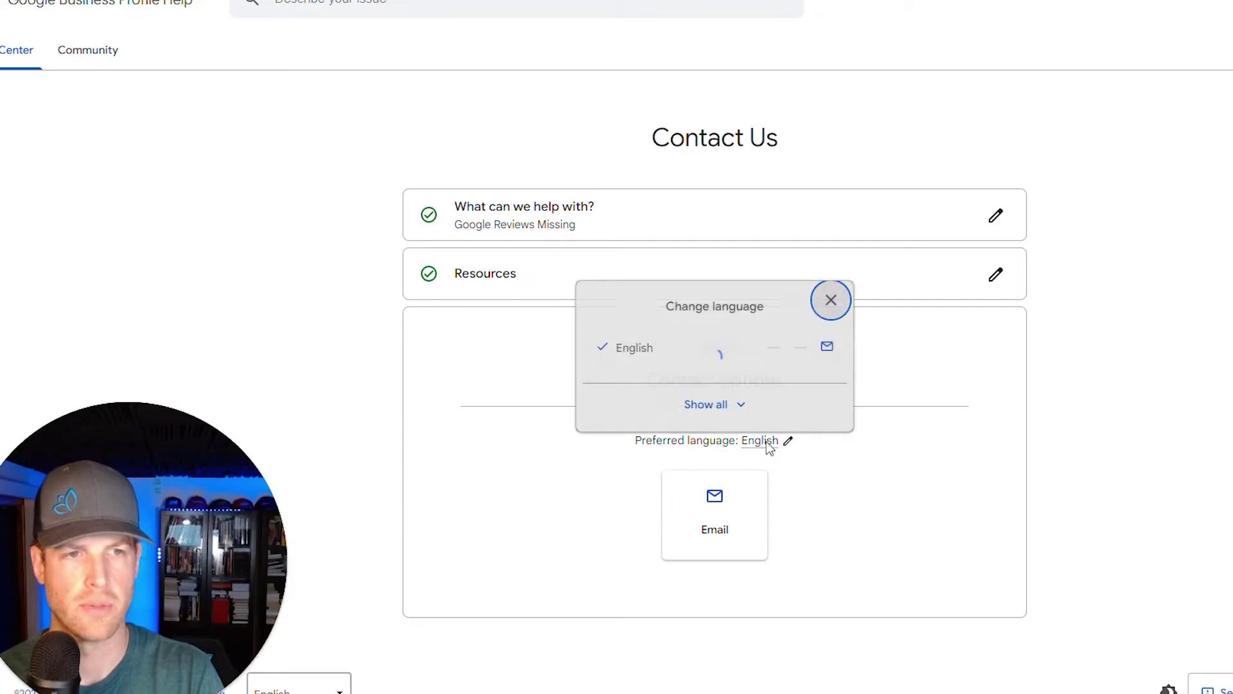
click(537, 383)
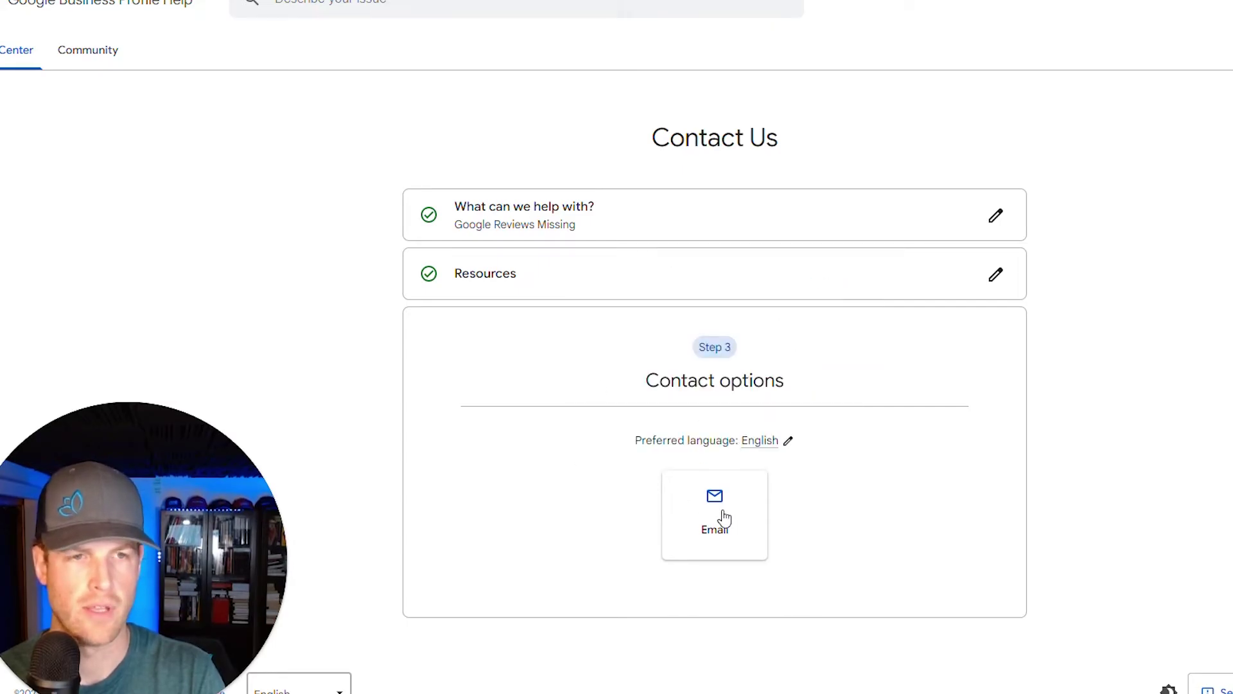
drag(643, 380, 791, 389)
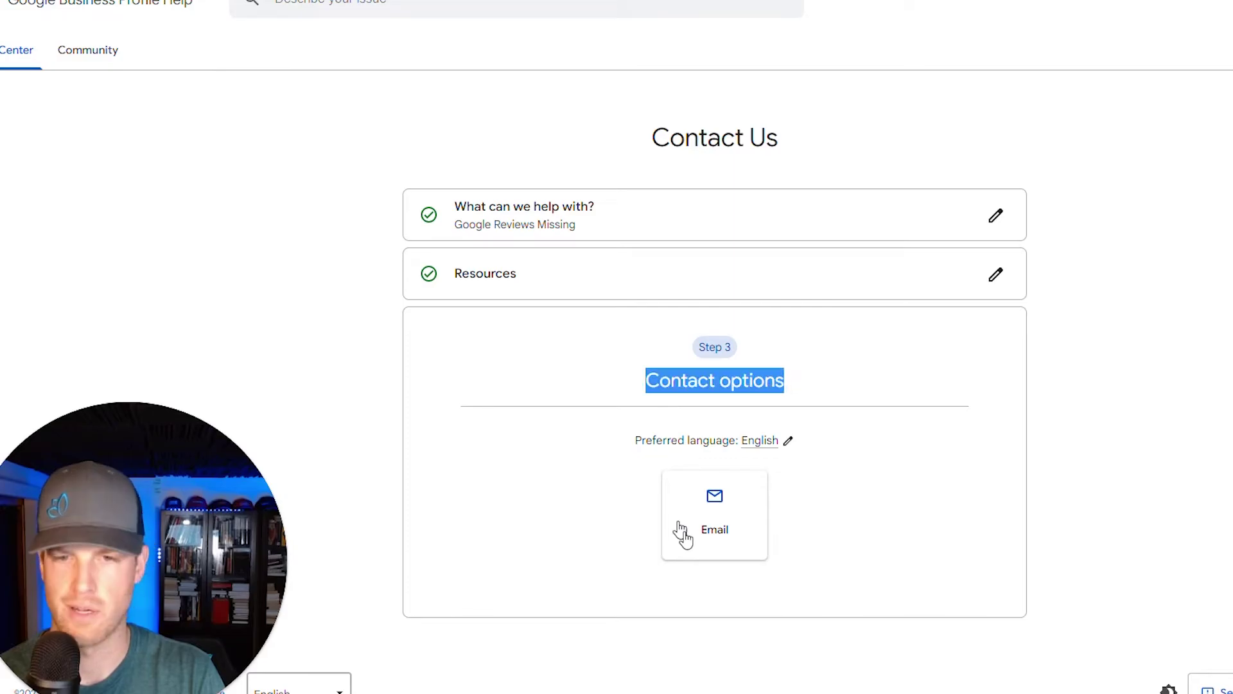
- Choose email support, enter your name, and give a phone number with Canada (+1)
click(698, 511)
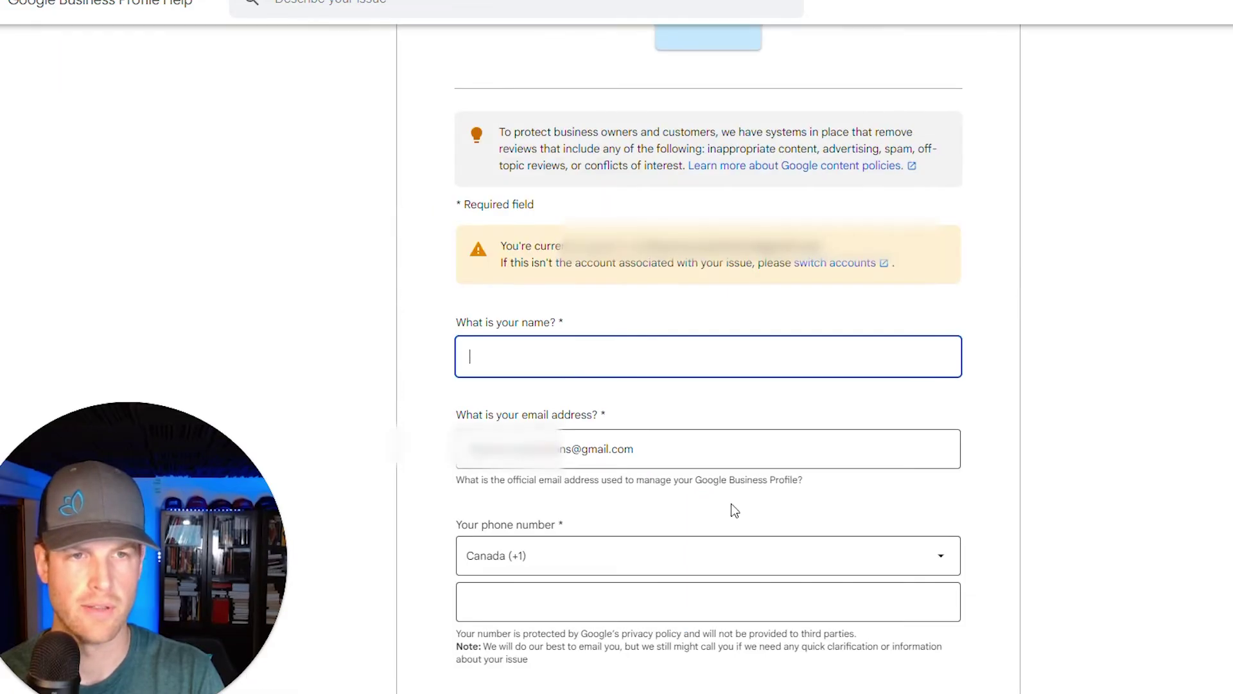
text(Lreiw)
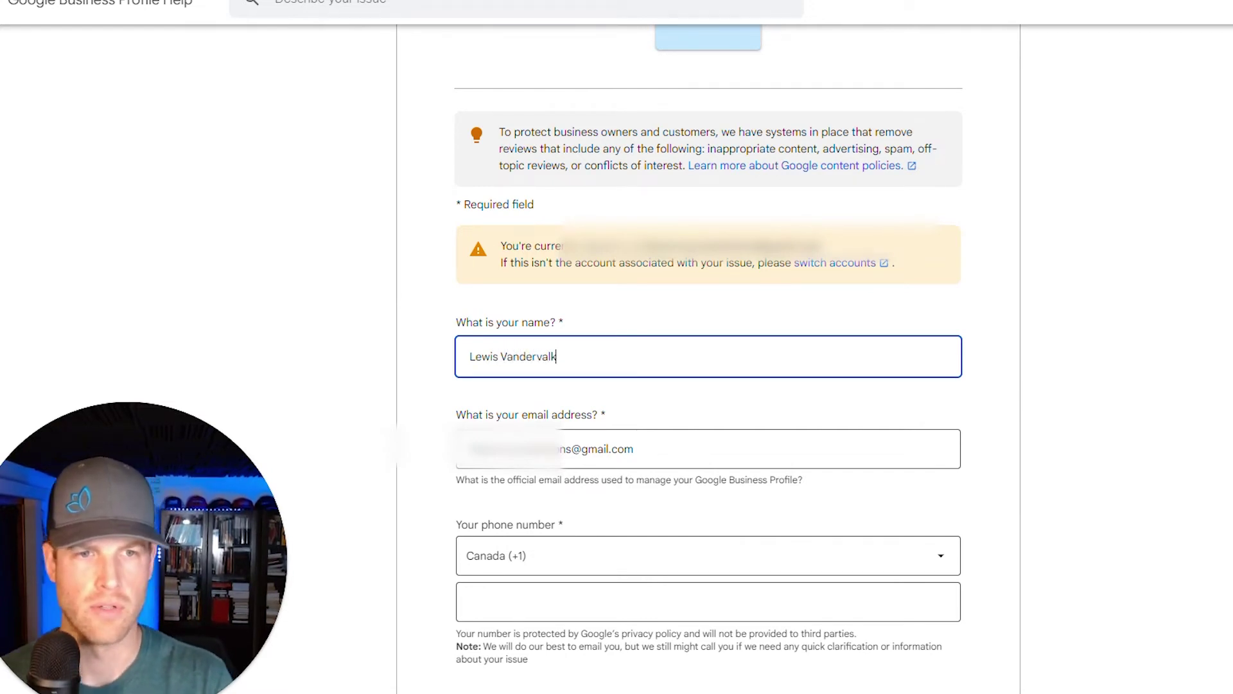
key(Tab)
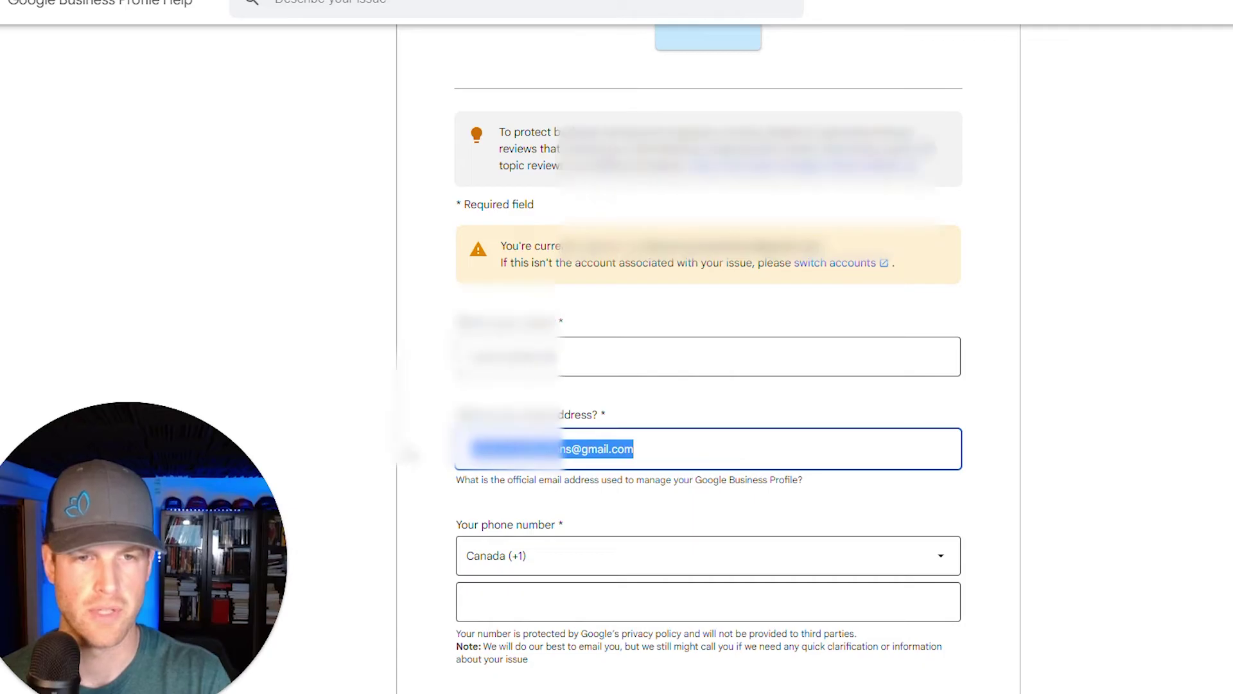
scroll(408, 446, down, 2)
click(597, 401)
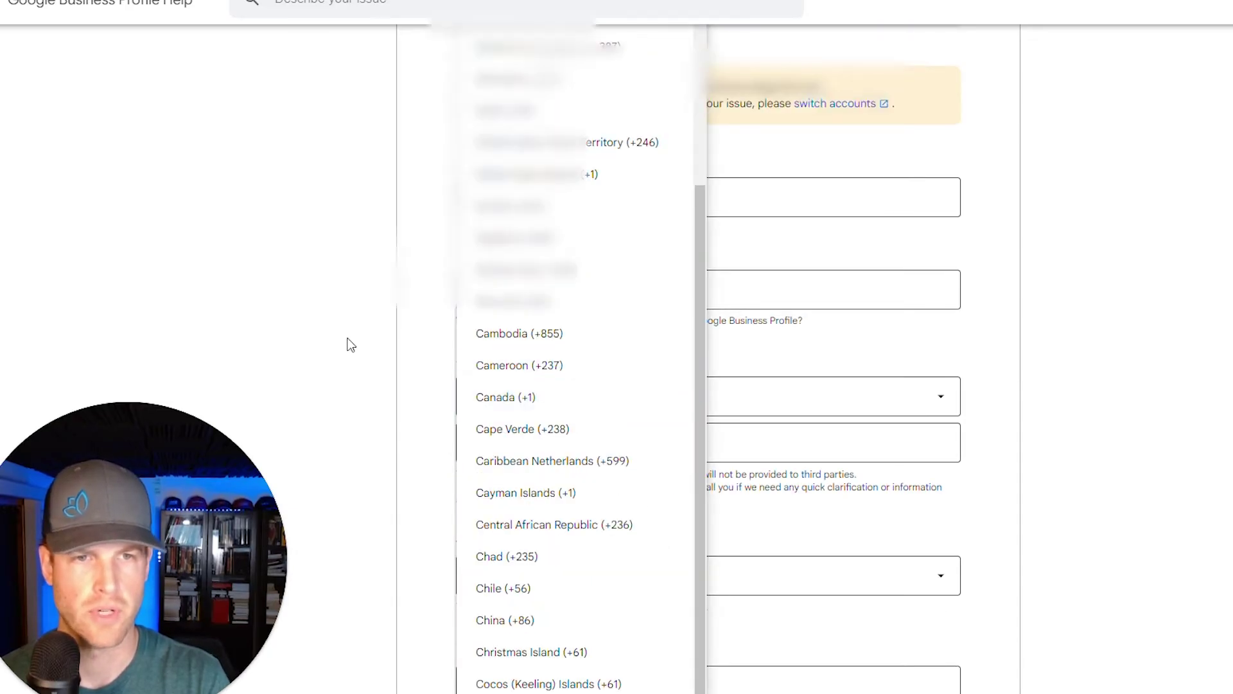
click(680, 389)
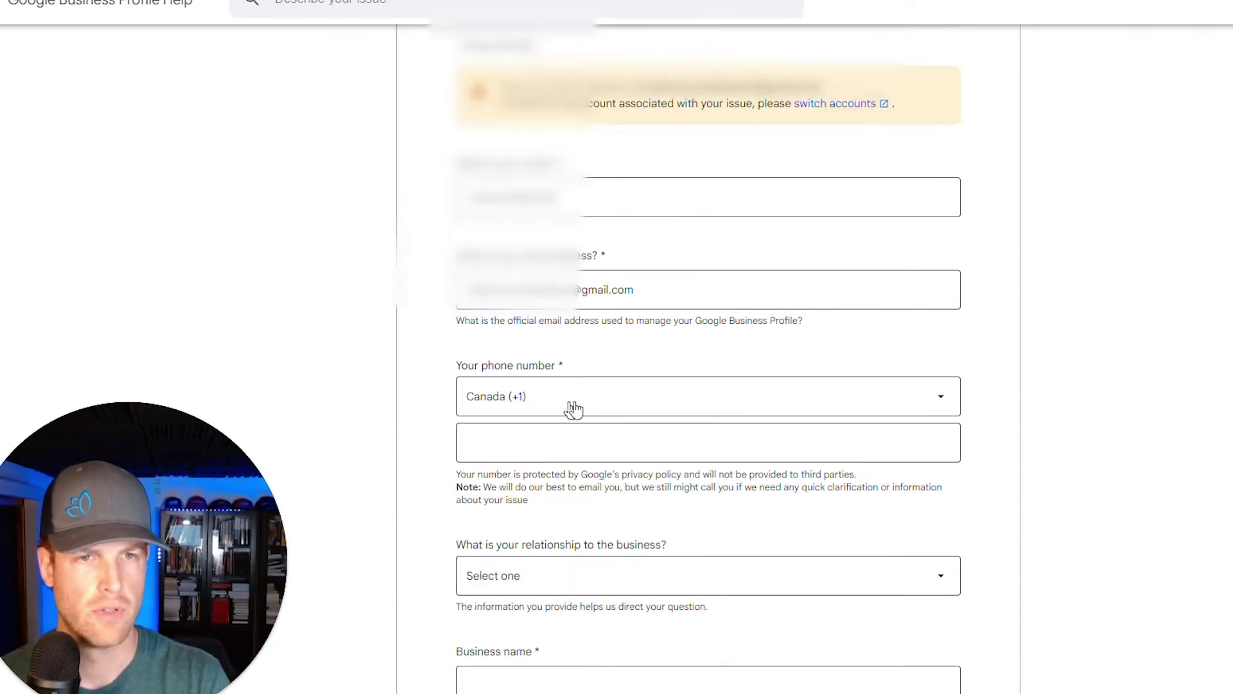
click(573, 443)
text(555)
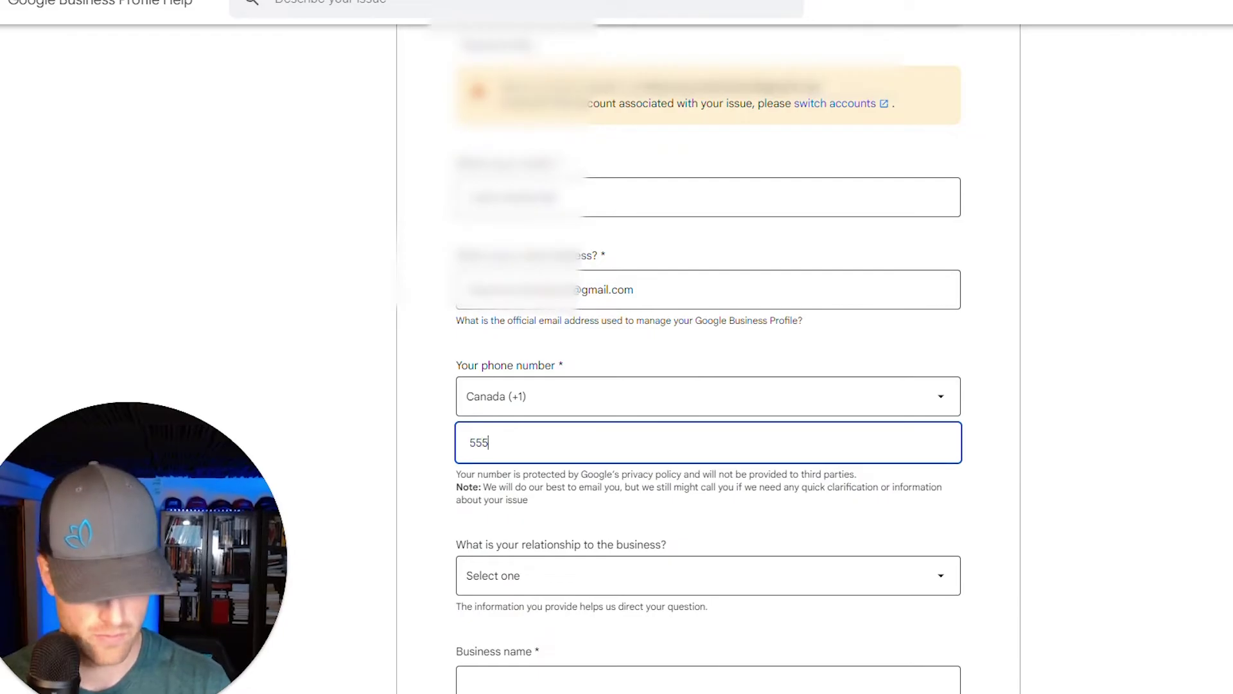
text(-555-5555)
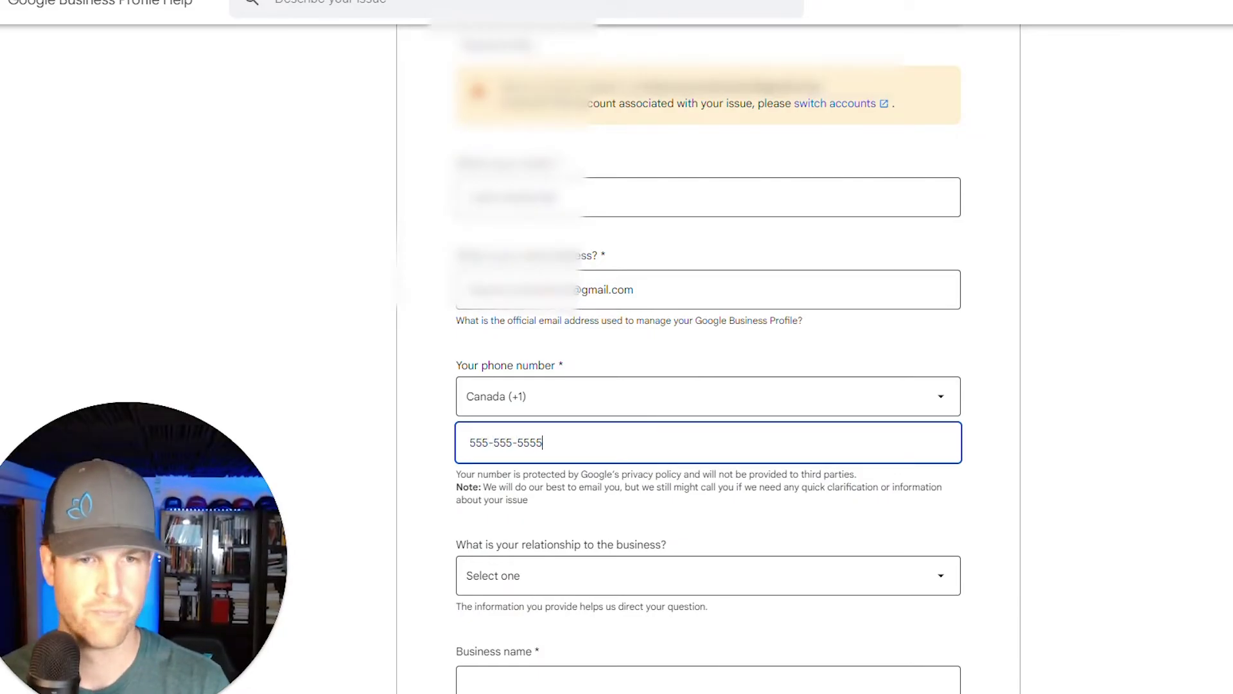
- Set relationship to 'I own this business' and business name to 'Blue Crocus Solutions'
scroll(554, 575, down, 2)
click(541, 426)
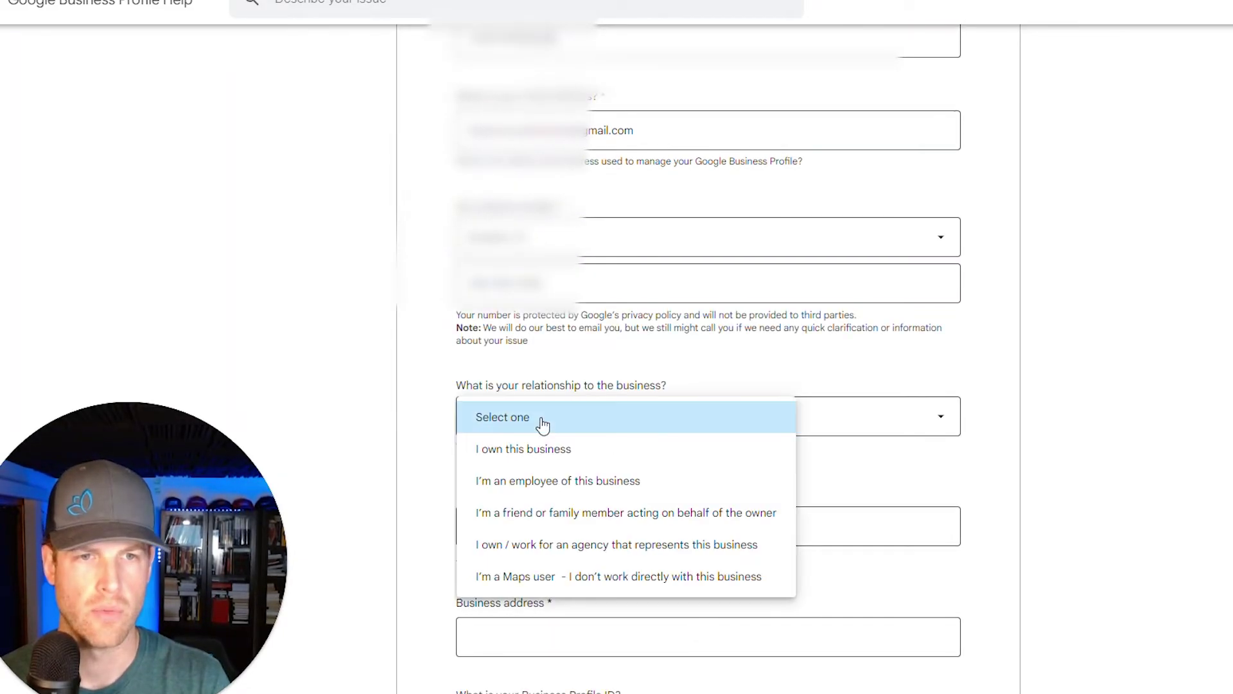
click(546, 451)
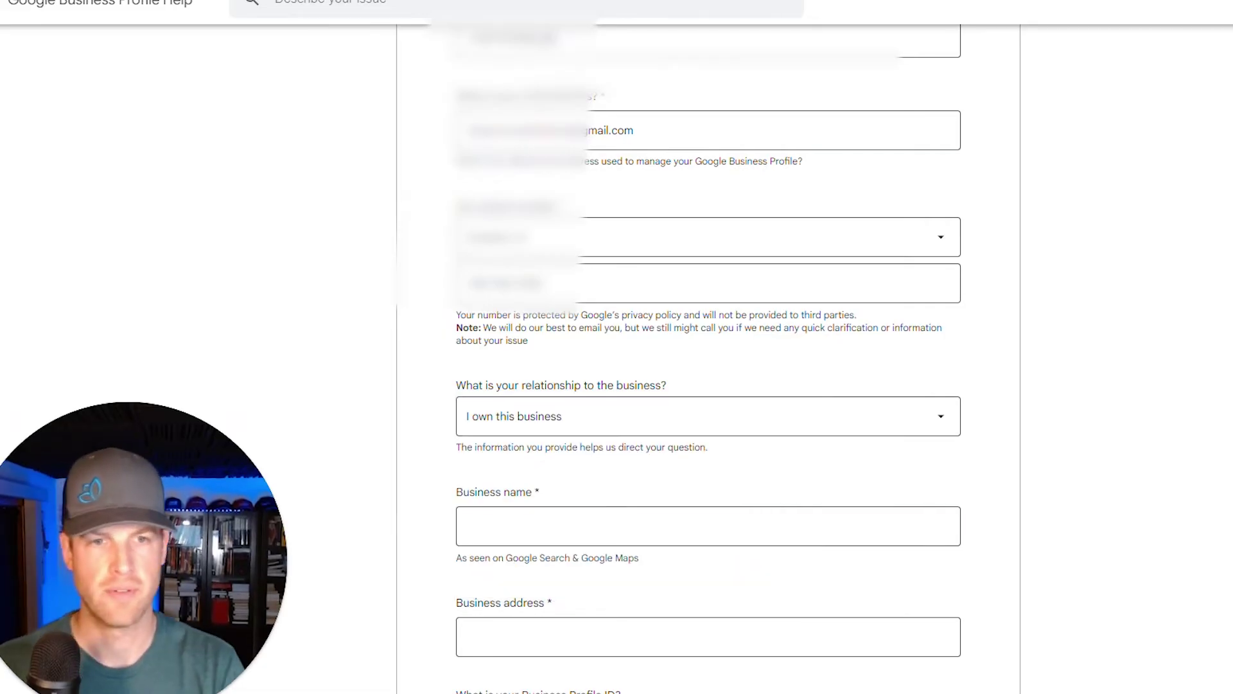
click(706, 526)
text(BLue )
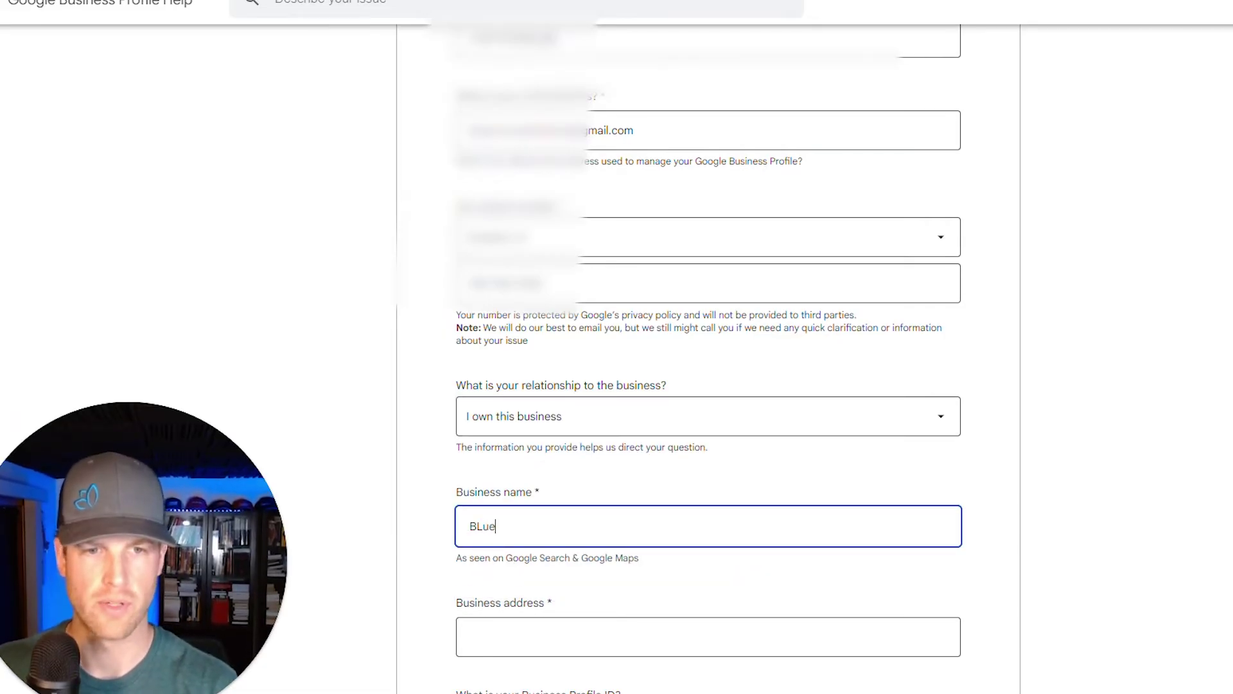
text(Crocus SO)
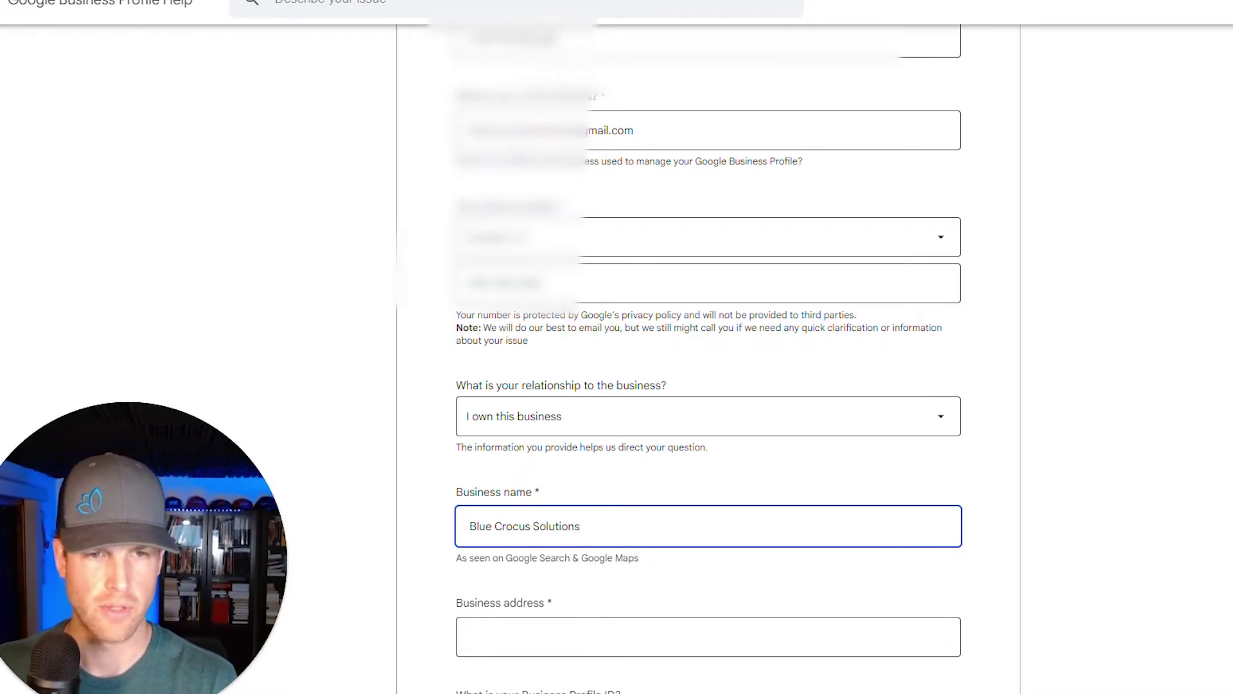
scroll(706, 347, down, 4)
key(Tab)
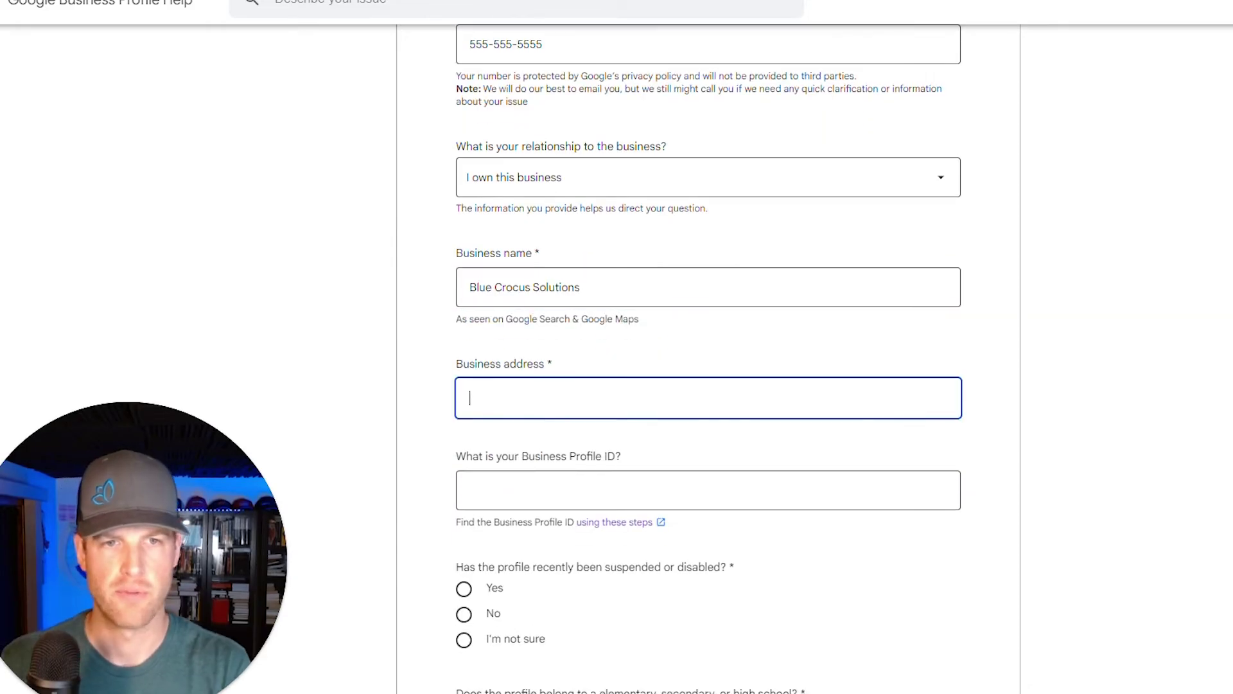
click(706, 490)
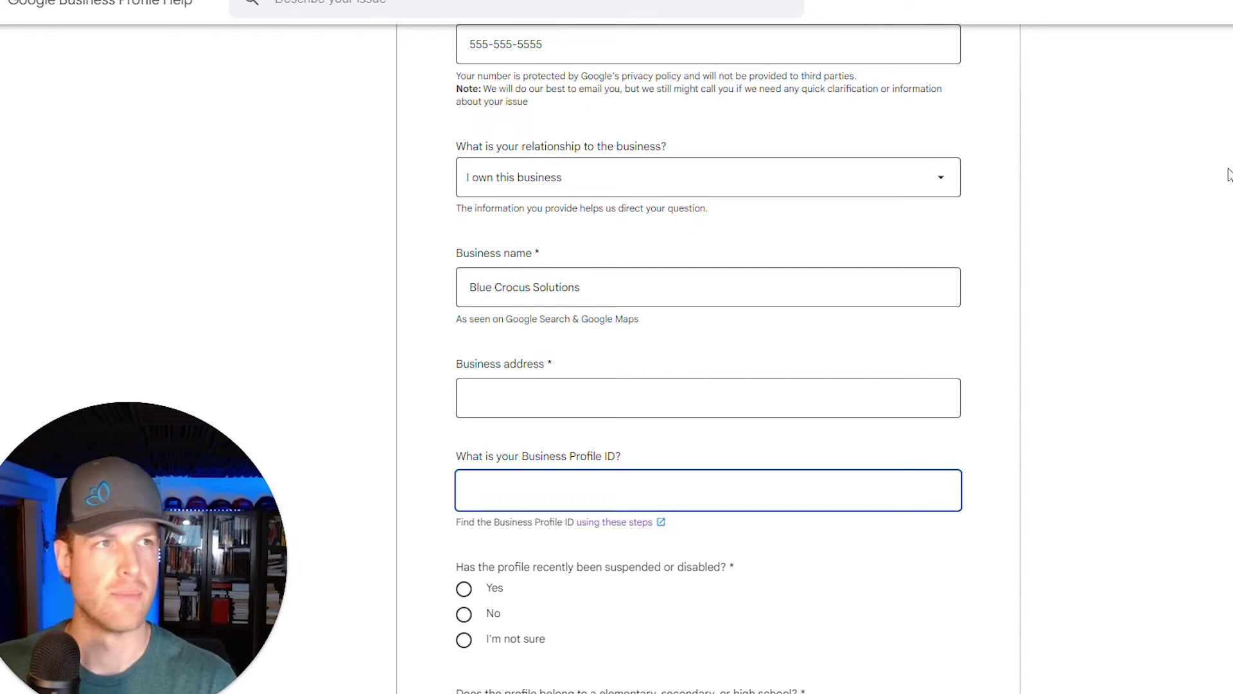
- Search Google for 'blue crocus solutions' and copy its Business Profile ID from Advanced settings
click(634, 10)
text(blue c)
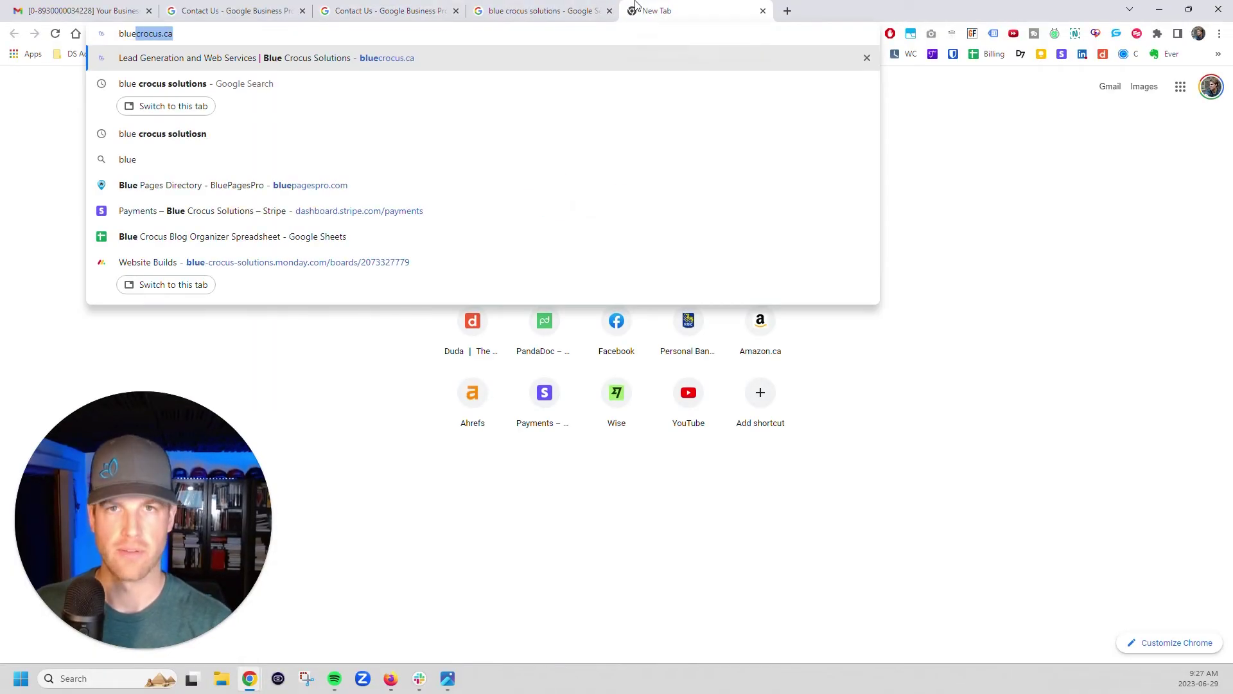
click(76, 33)
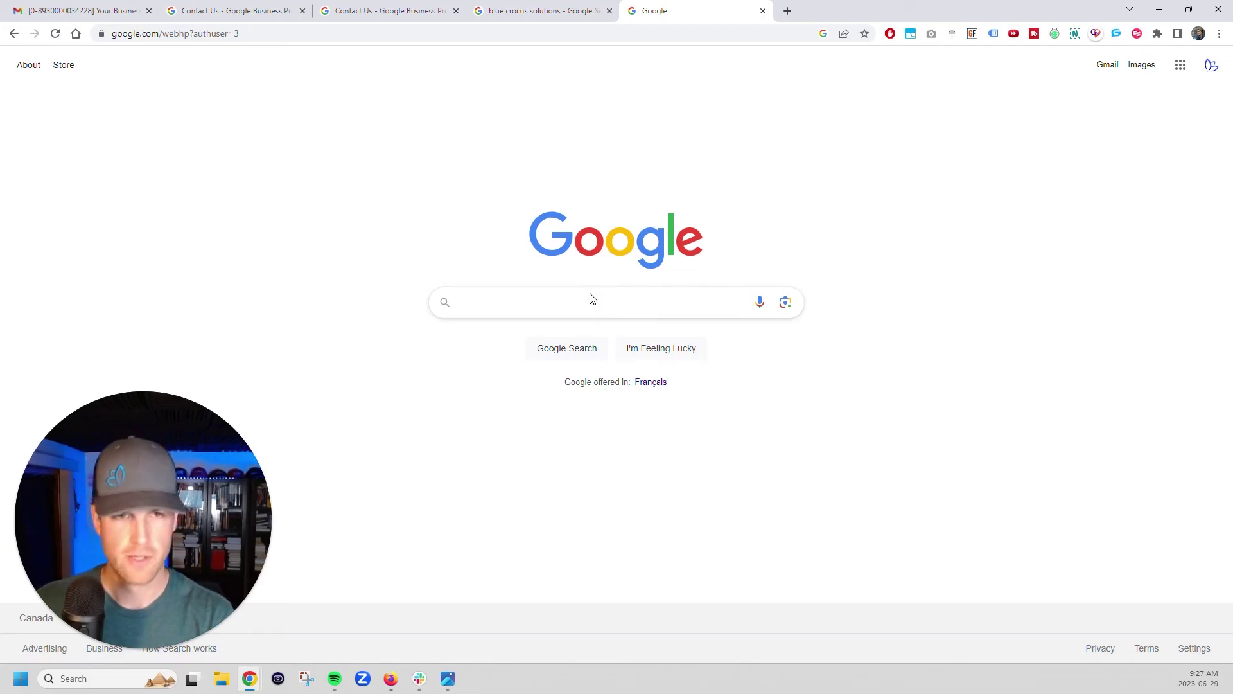
click(566, 302)
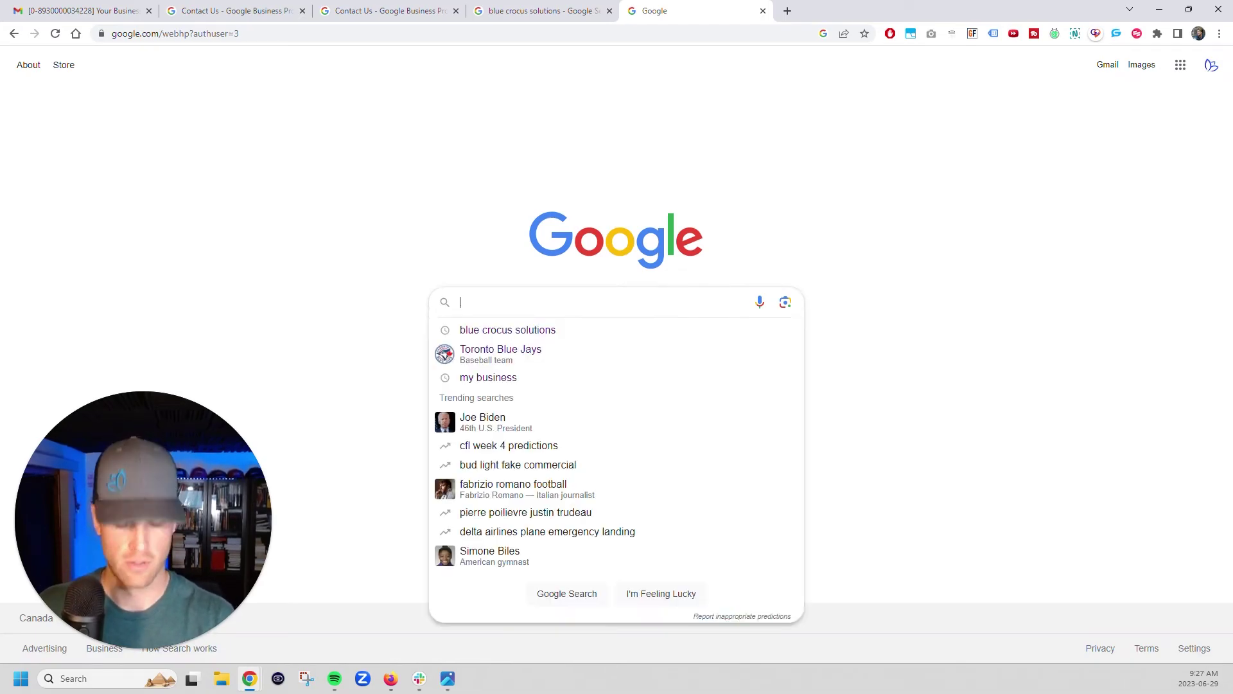
text(b)
click(558, 327)
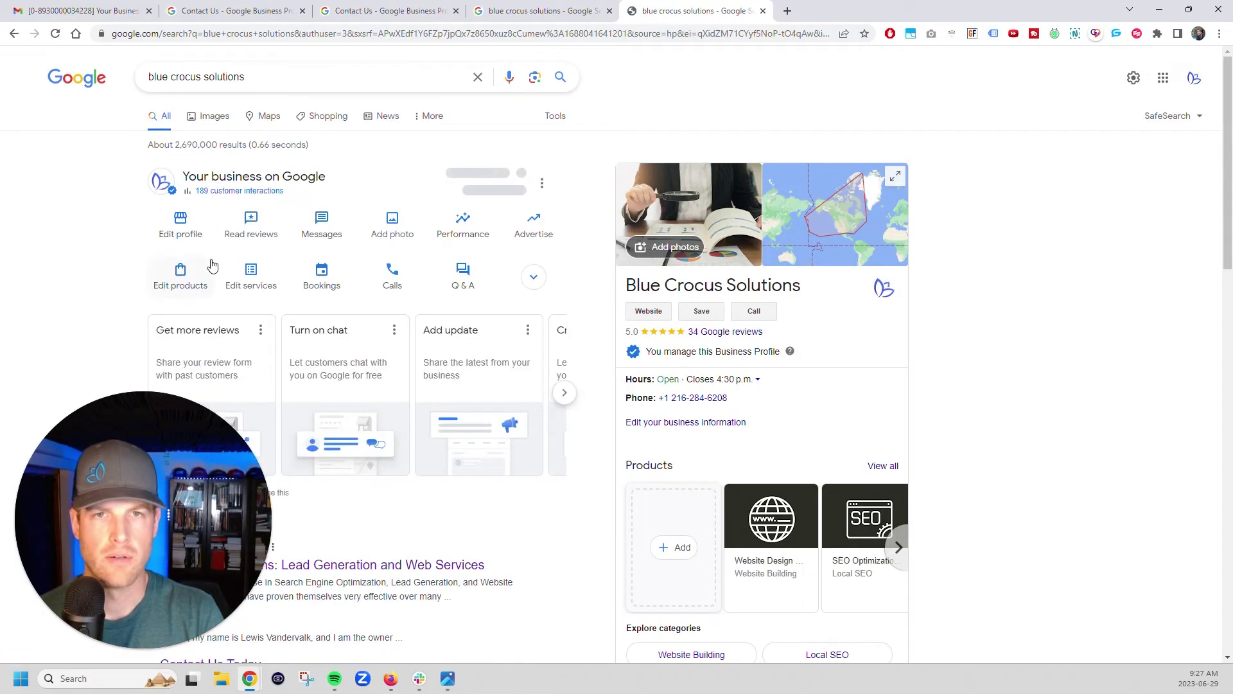
click(543, 185)
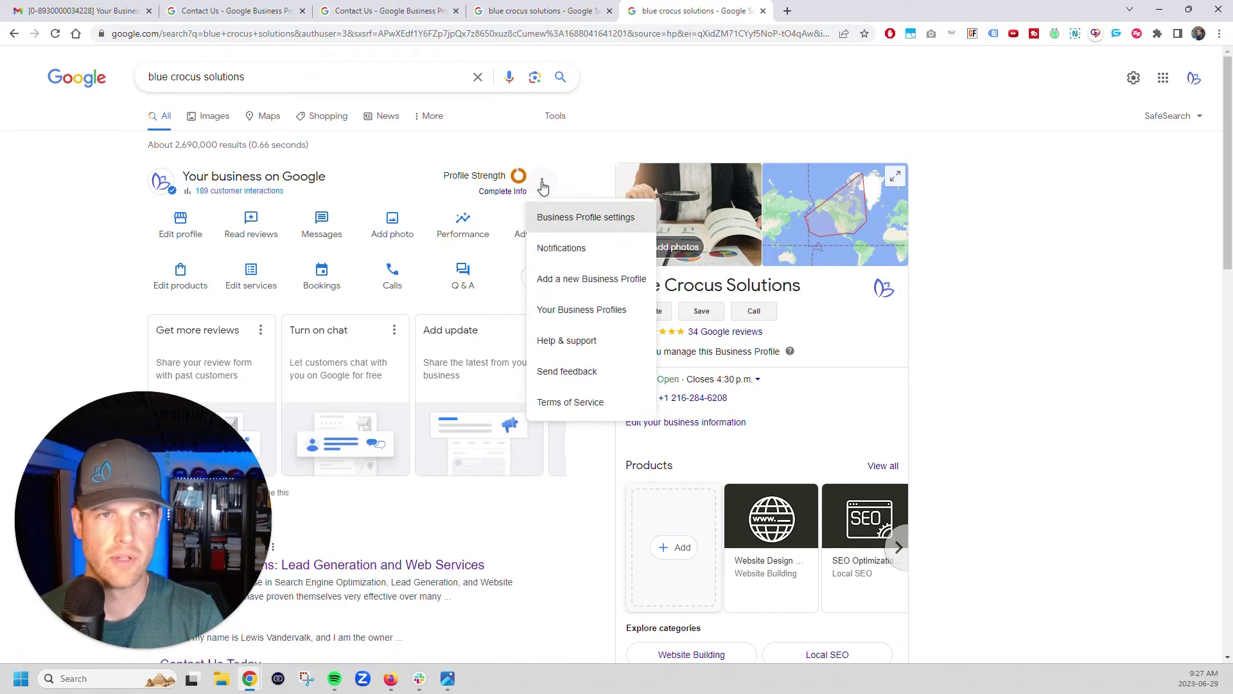
click(566, 219)
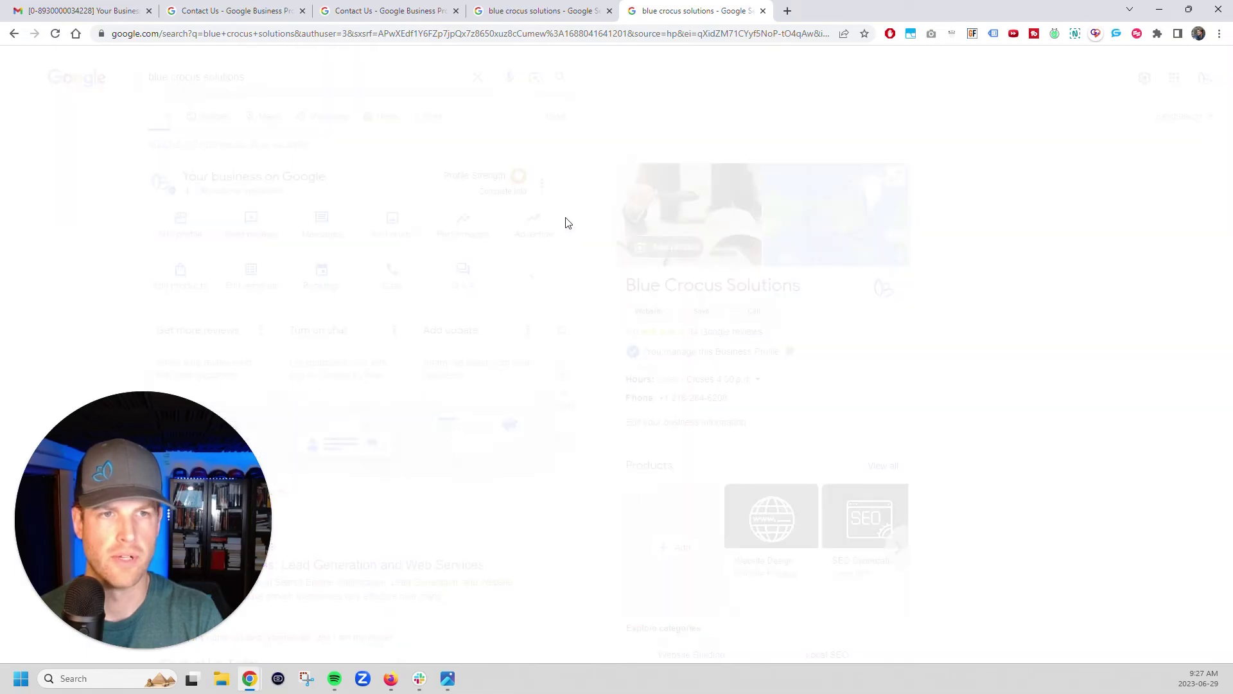
click(485, 183)
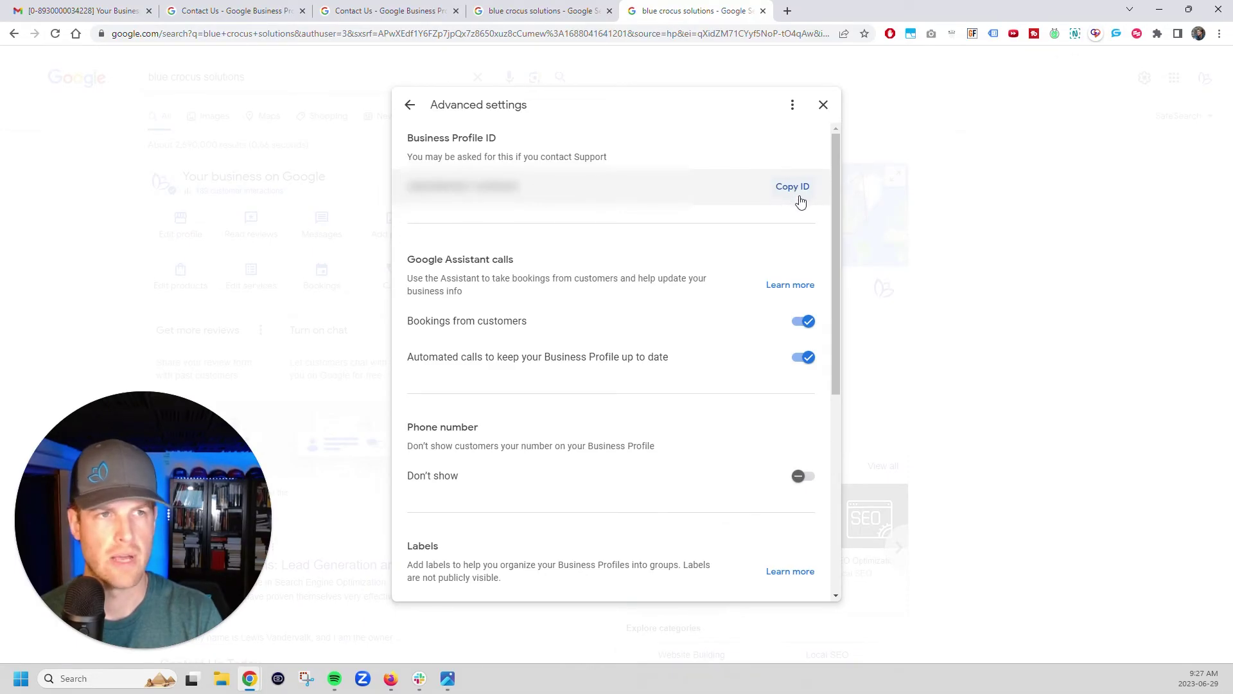
click(794, 193)
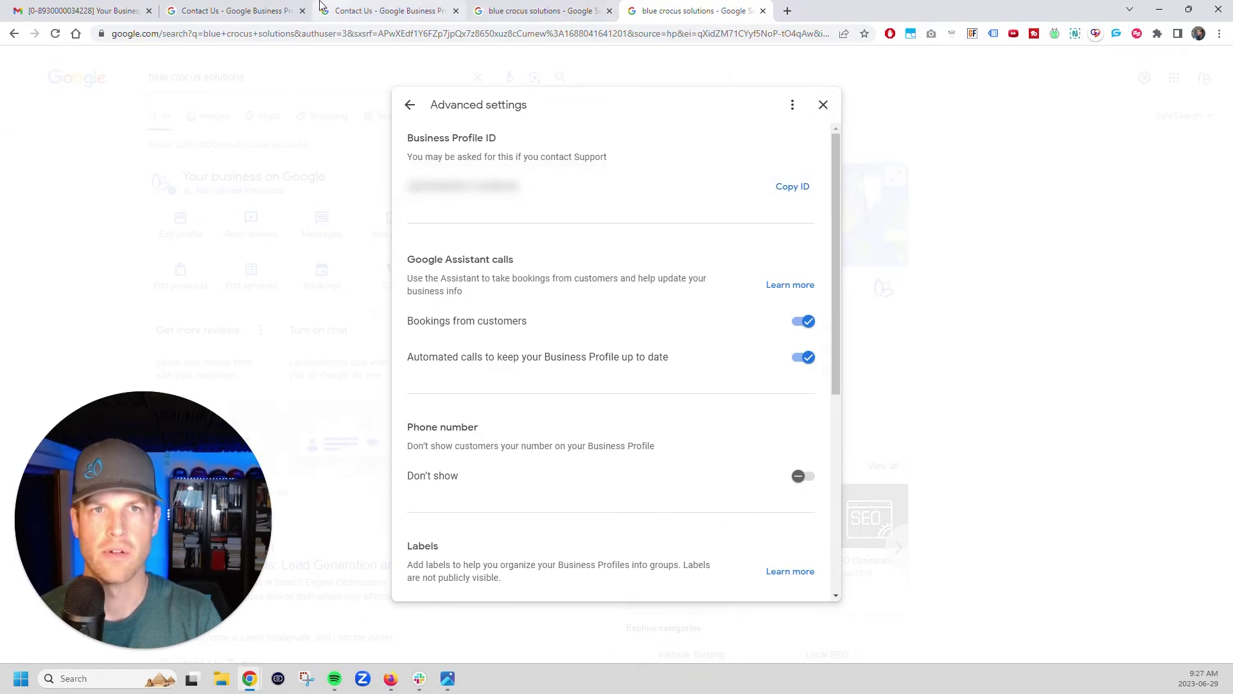
click(360, 10)
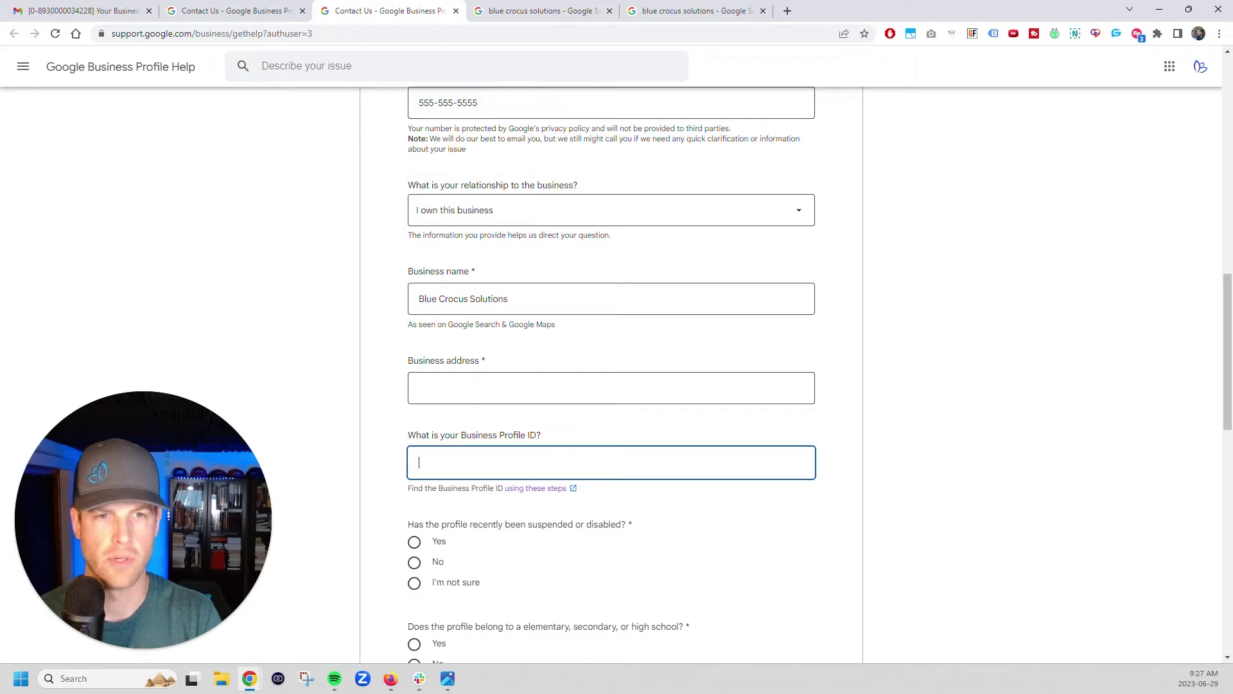
- Answer No to the suspension and school questions and report 1 - 10 missing reviews
scroll(476, 454, down, 3)
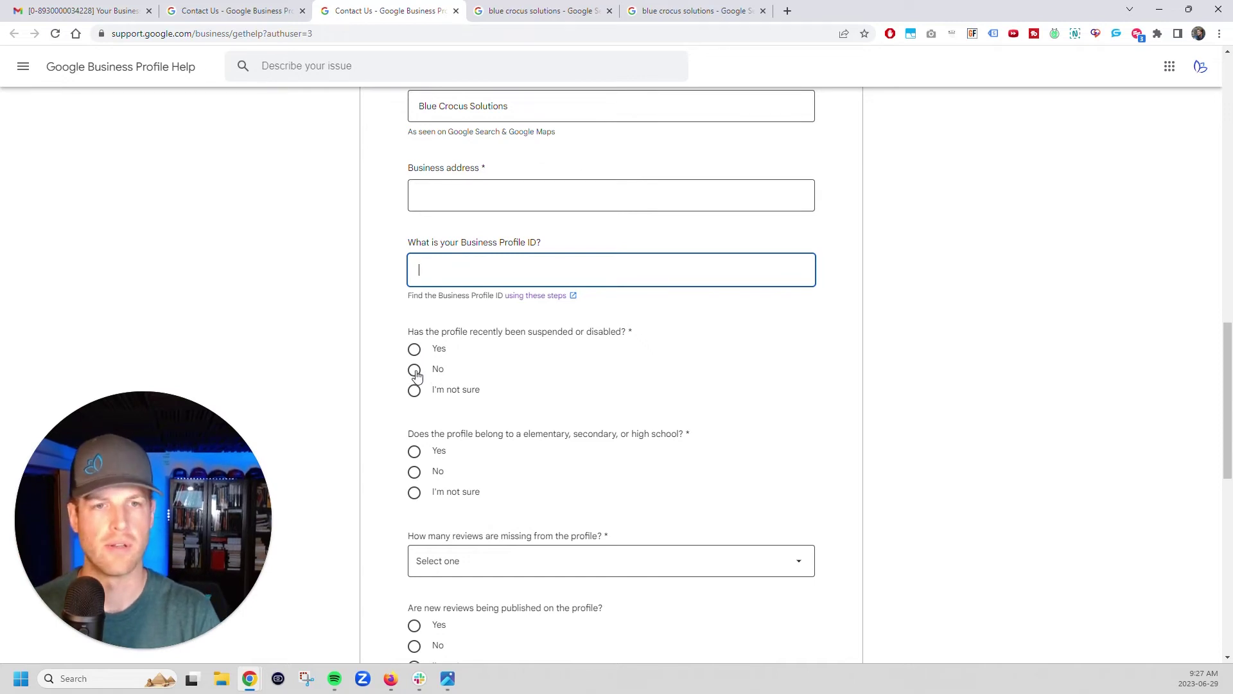
click(414, 369)
scroll(496, 351, down, 3)
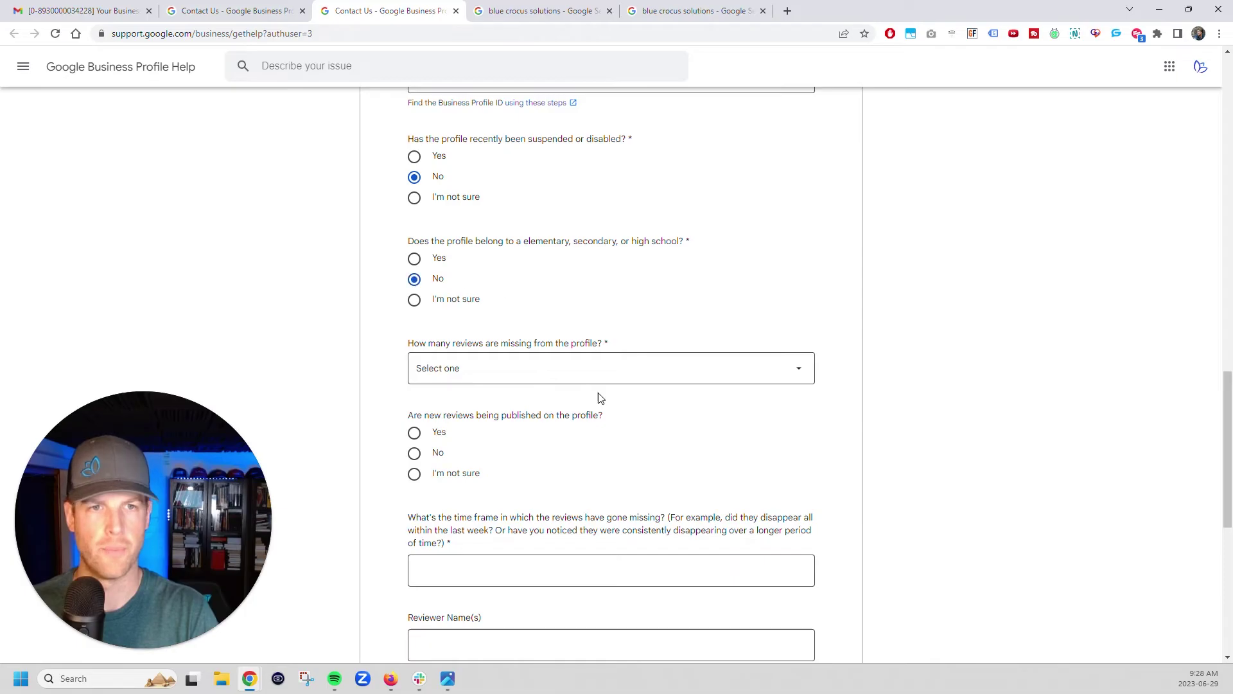
click(538, 375)
click(454, 398)
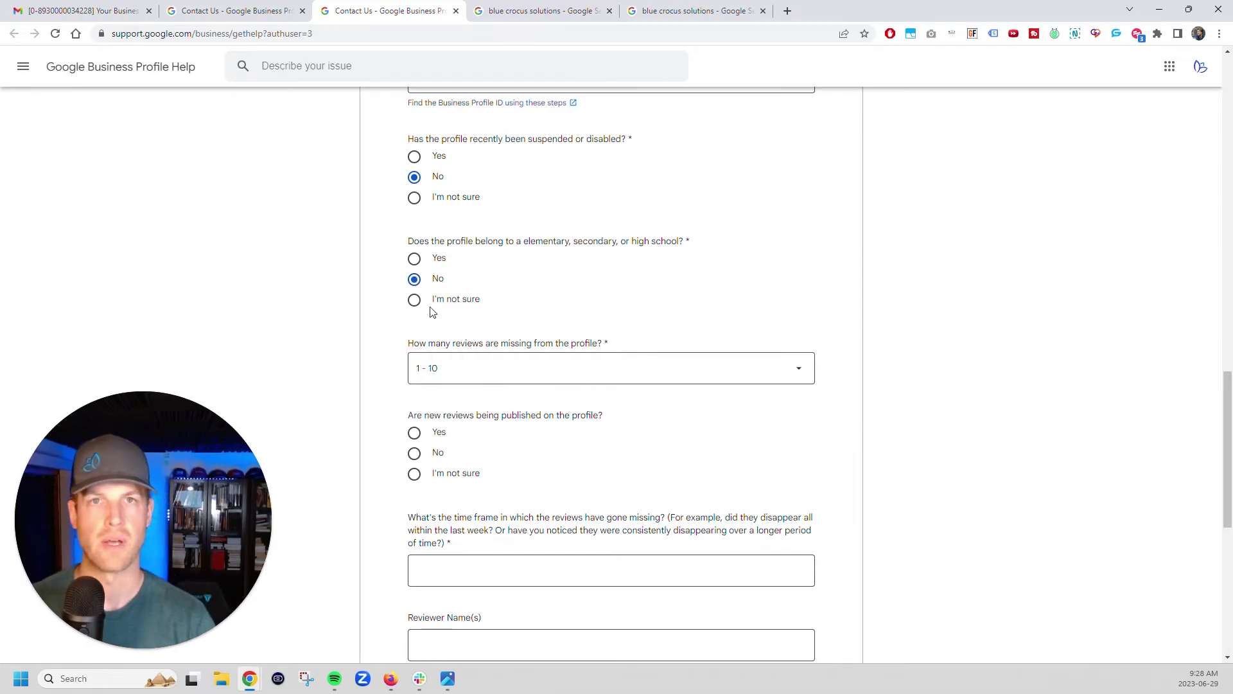
click(532, 7)
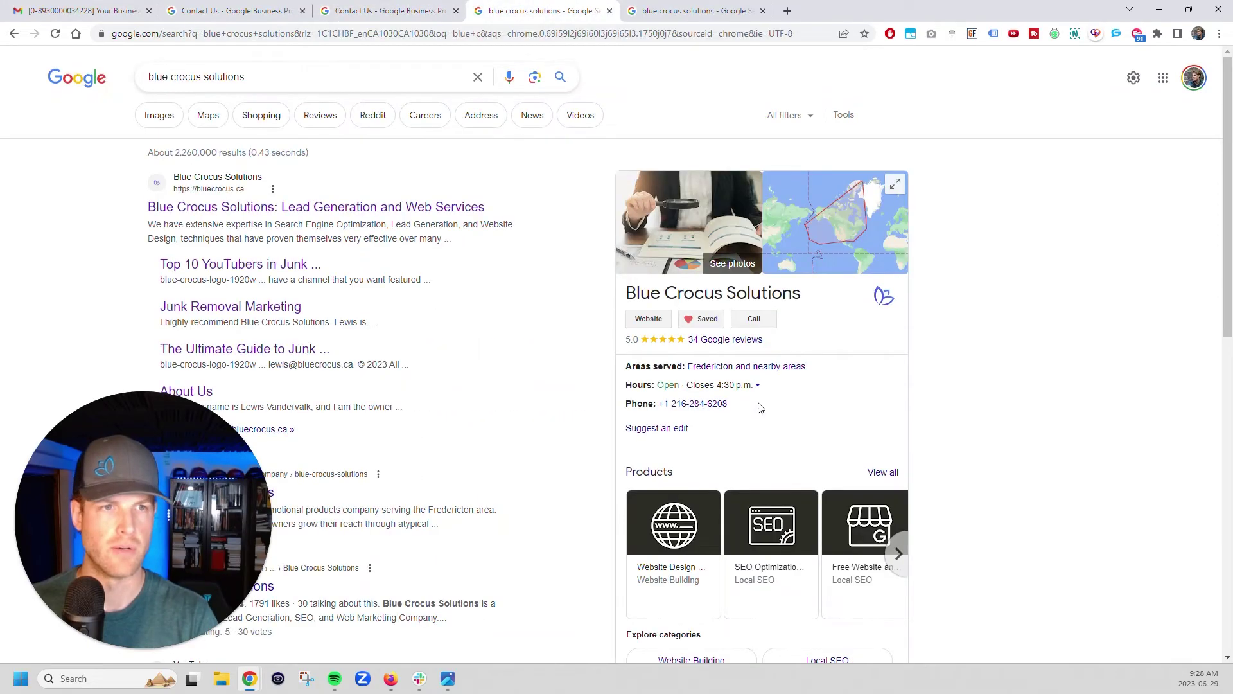
- Show the 34 Google reviews newest first and expand a two-year-old review's full text
click(732, 339)
click(495, 257)
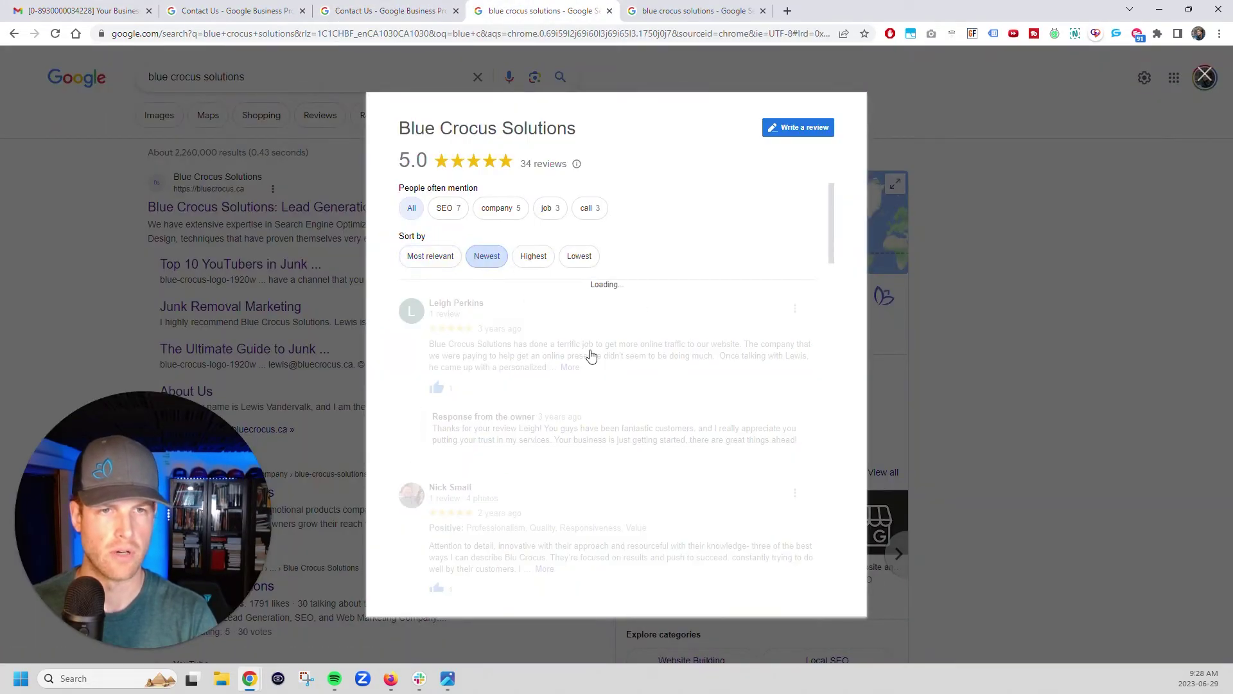
scroll(591, 355, down, 20)
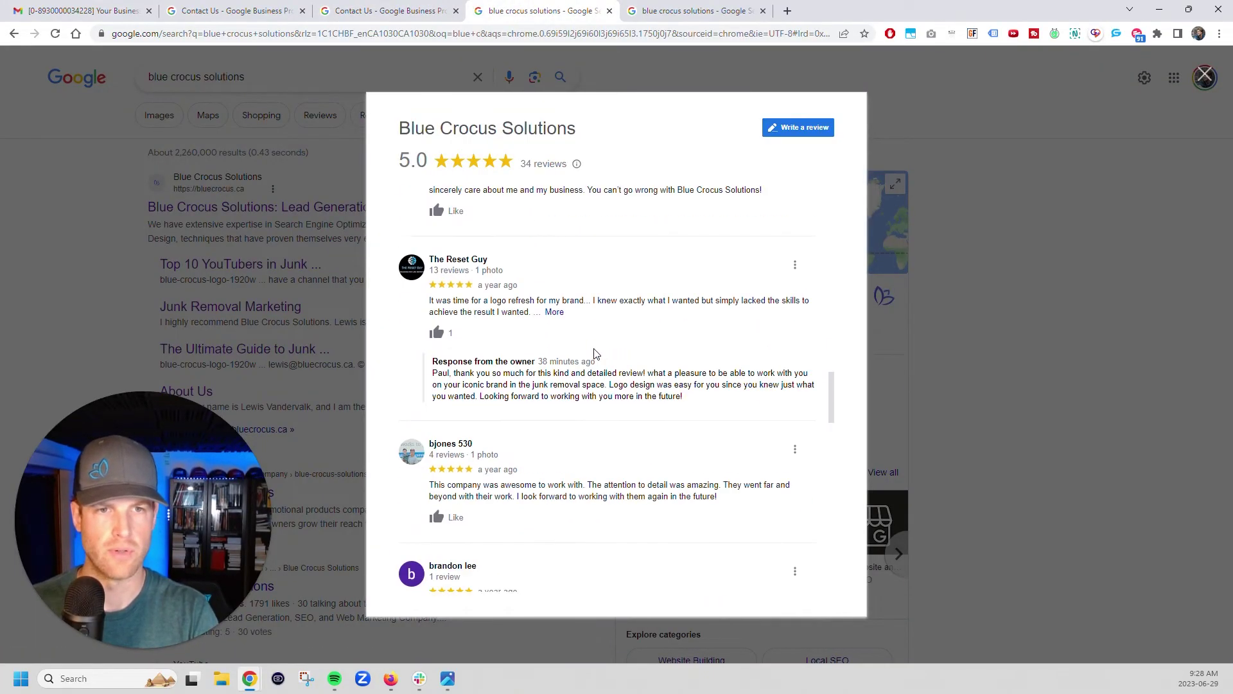
scroll(594, 354, down, 10)
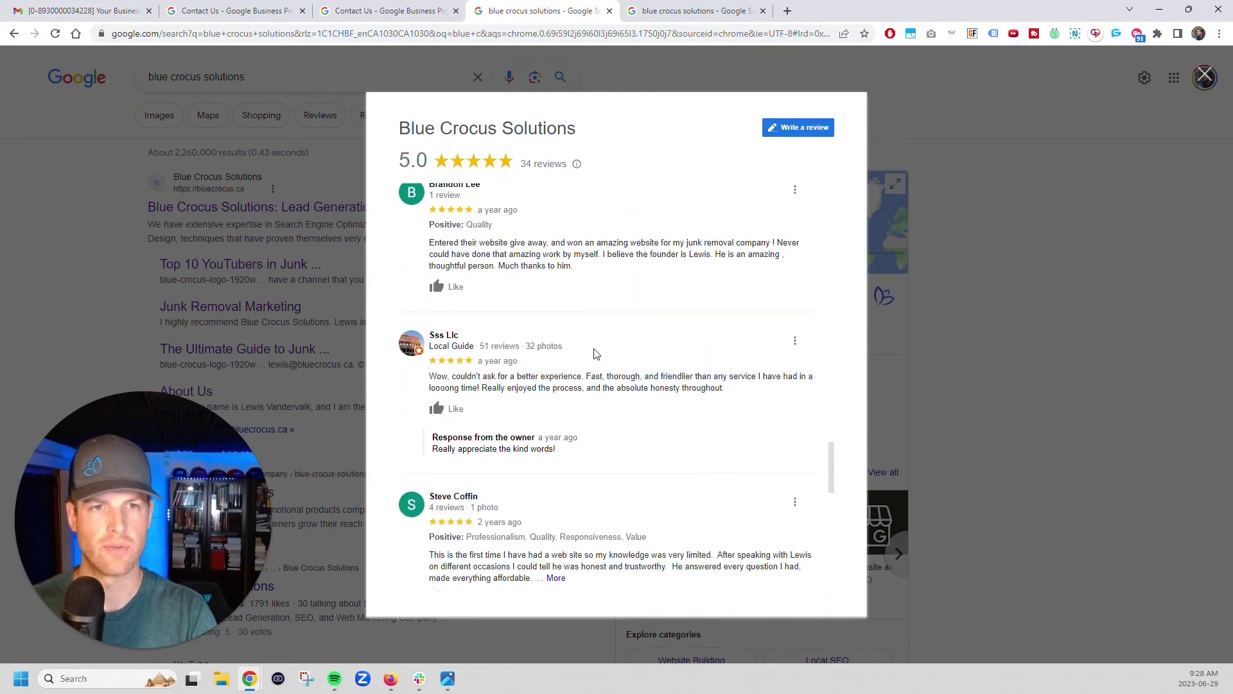
scroll(594, 354, down, 3)
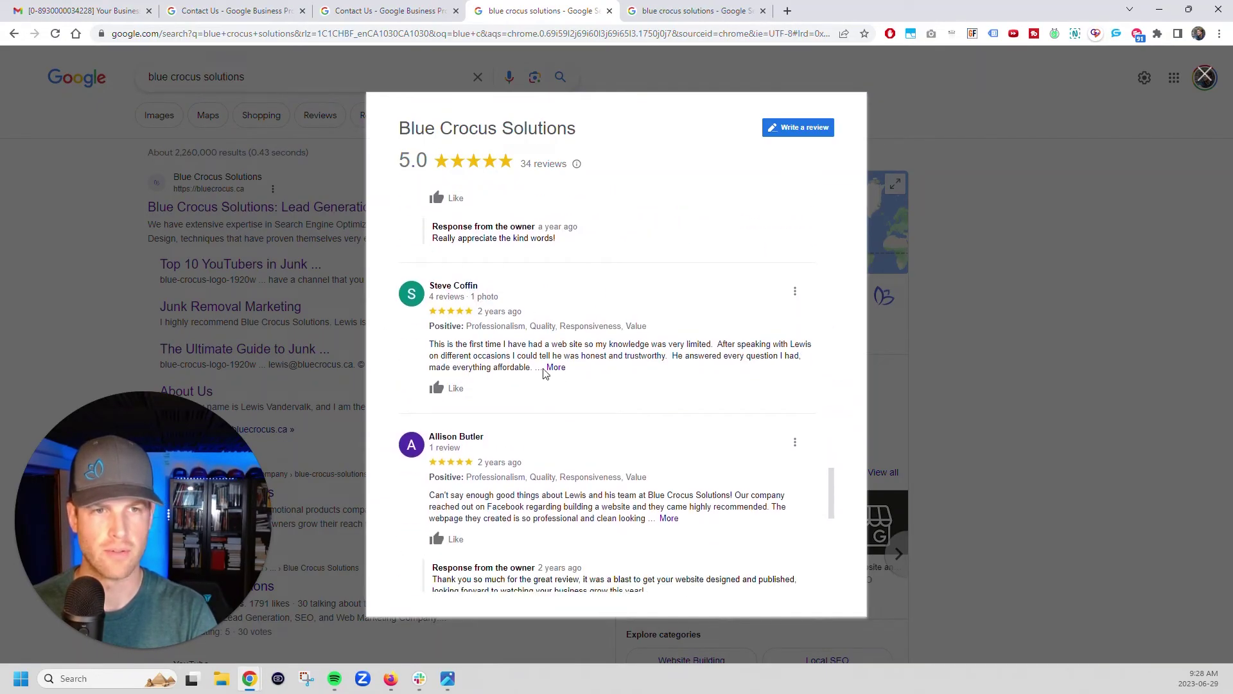
click(547, 368)
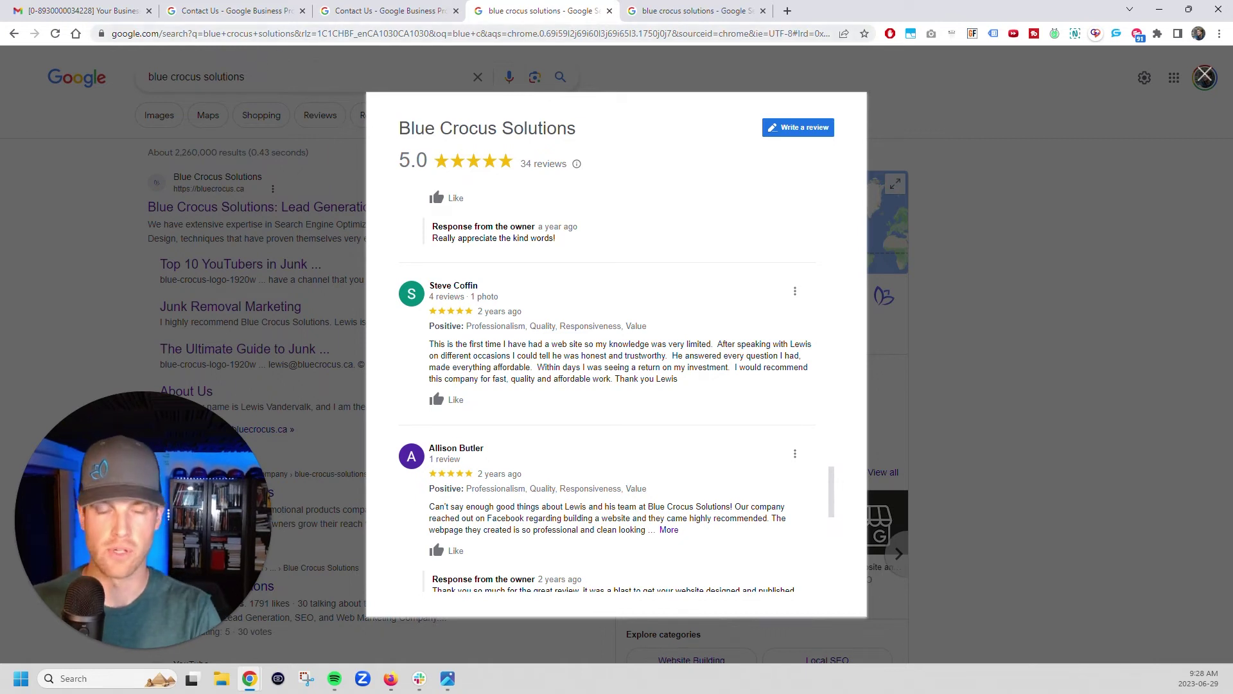
mouse_move(233, 4)
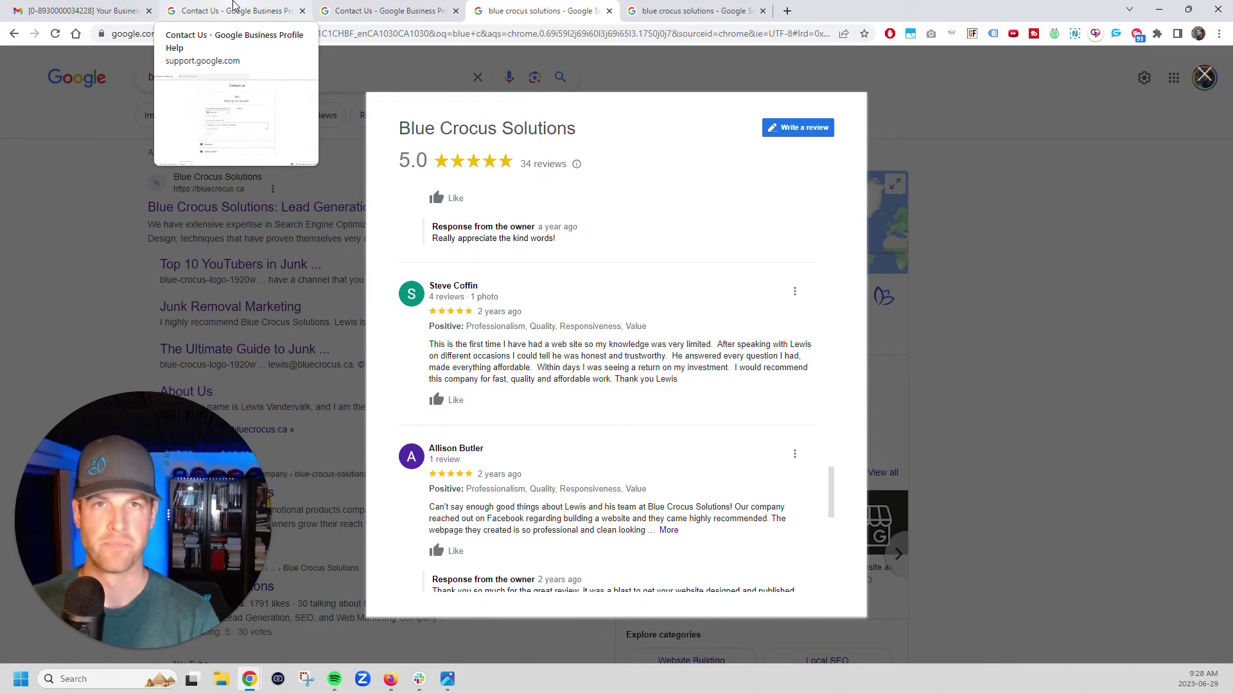
- Answer No on new reviews, enter '1 year plus' as the time frame, and add the reviewer's name
click(356, 5)
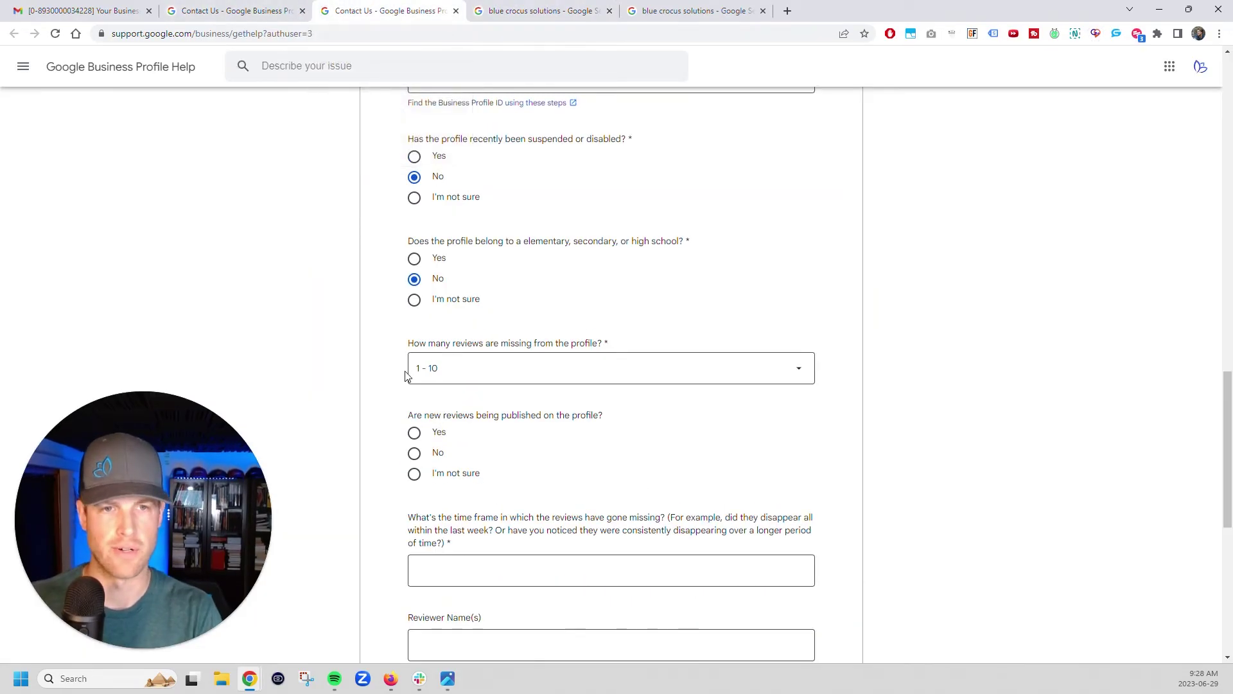
scroll(409, 376, down, 1)
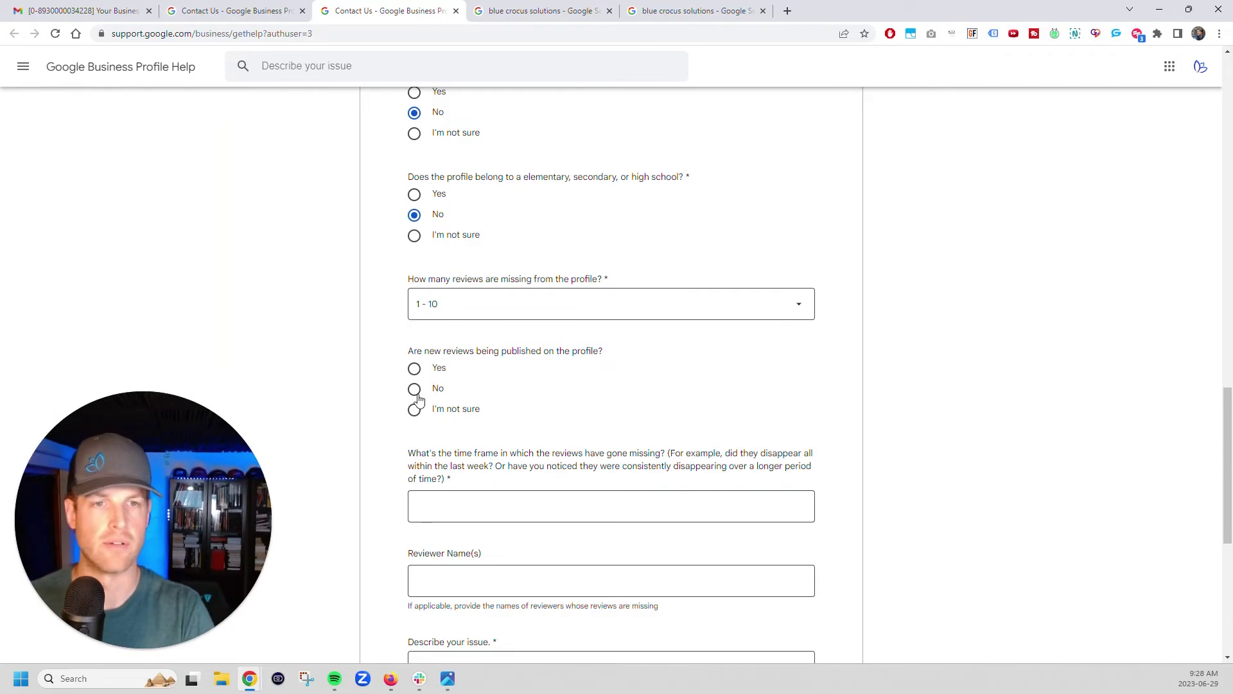
scroll(418, 400, down, 3)
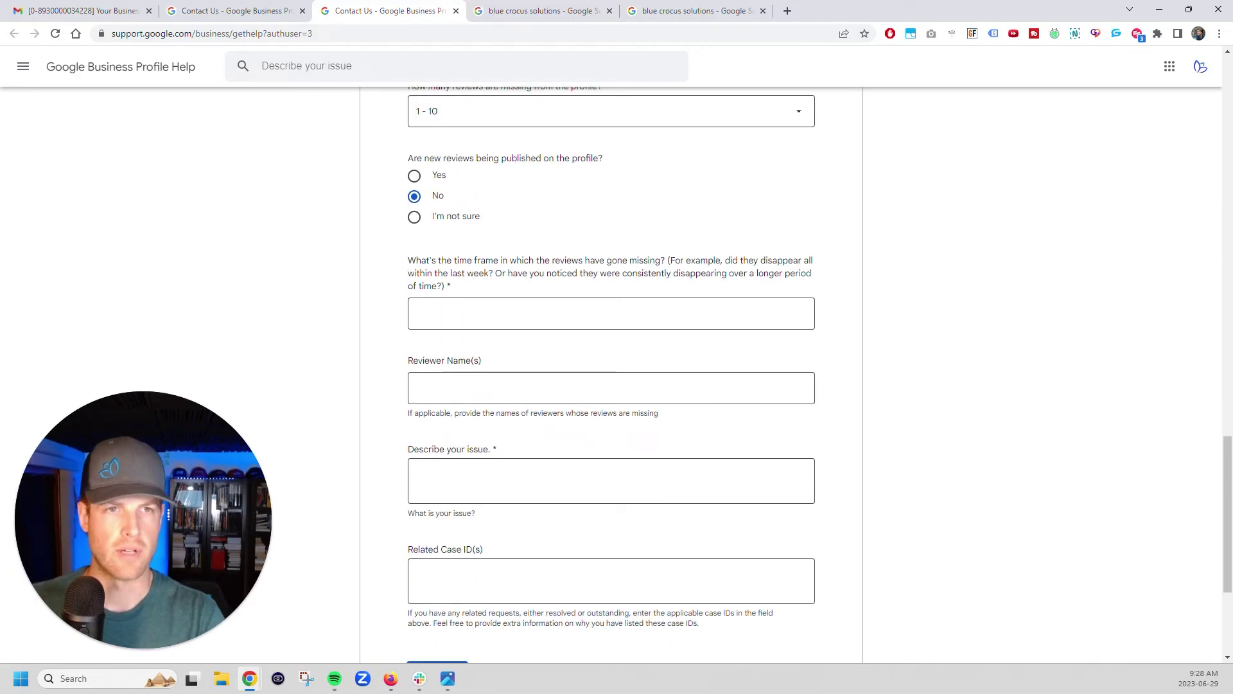
key(Tab)
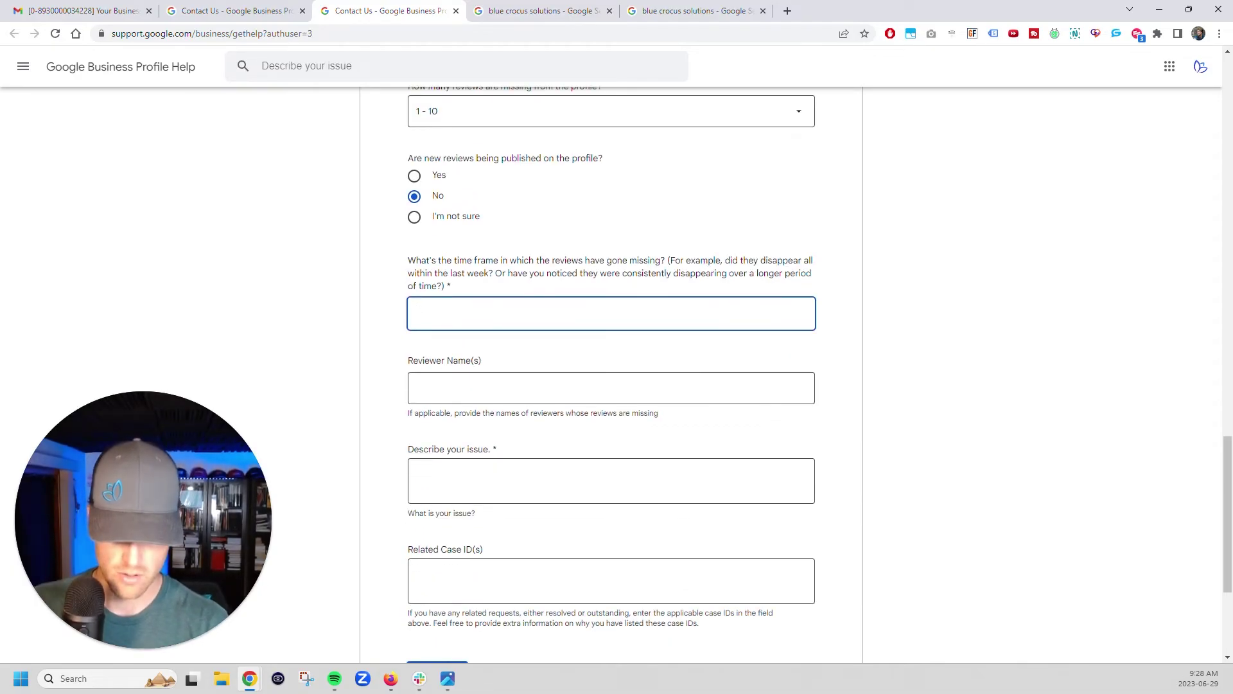
text(1 year plus)
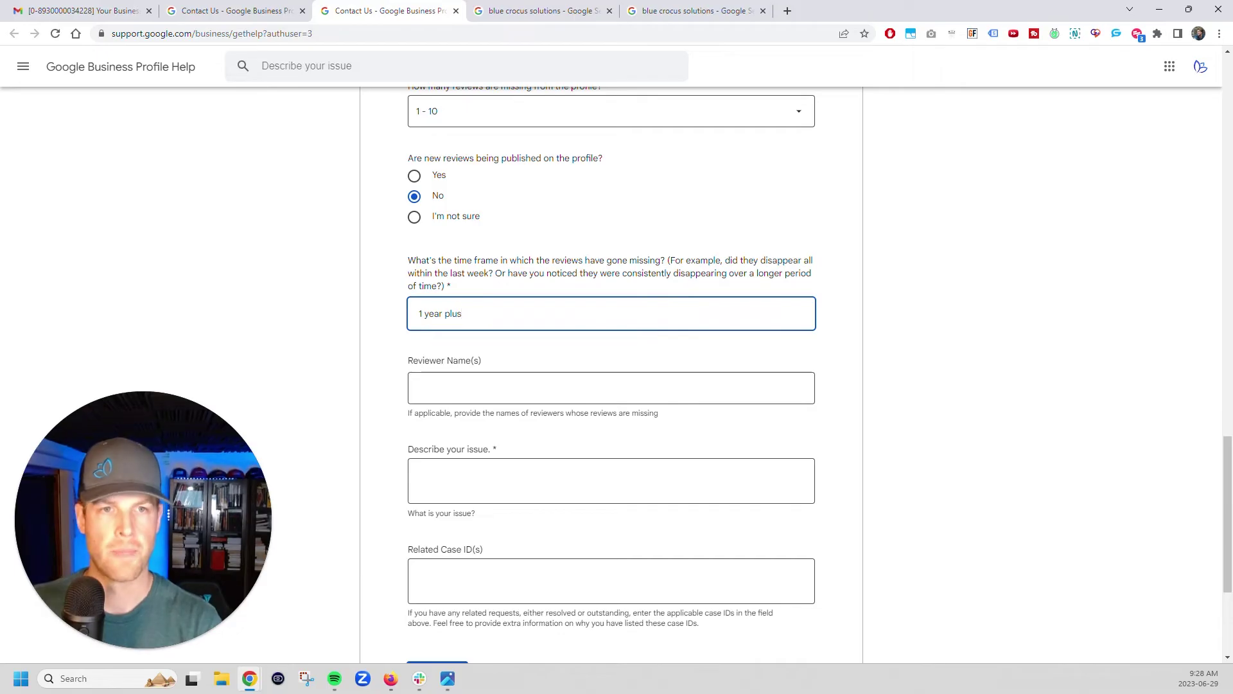
key(Tab)
text(Stev)
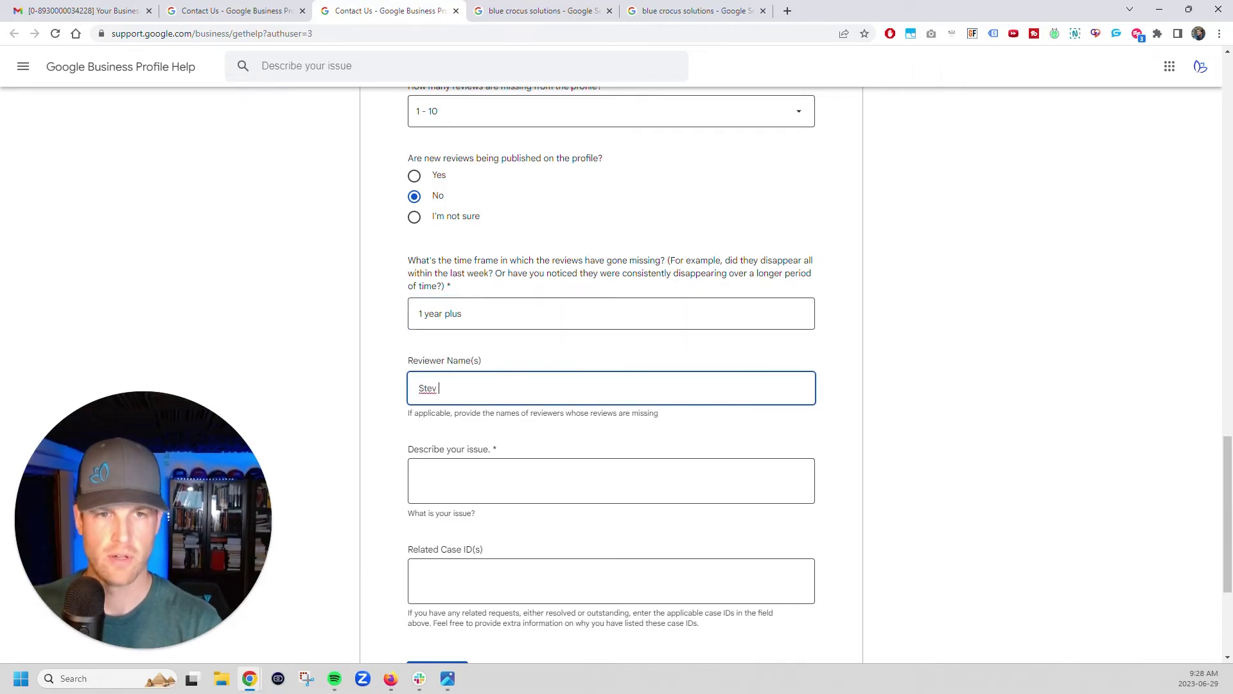
text(e Coffin)
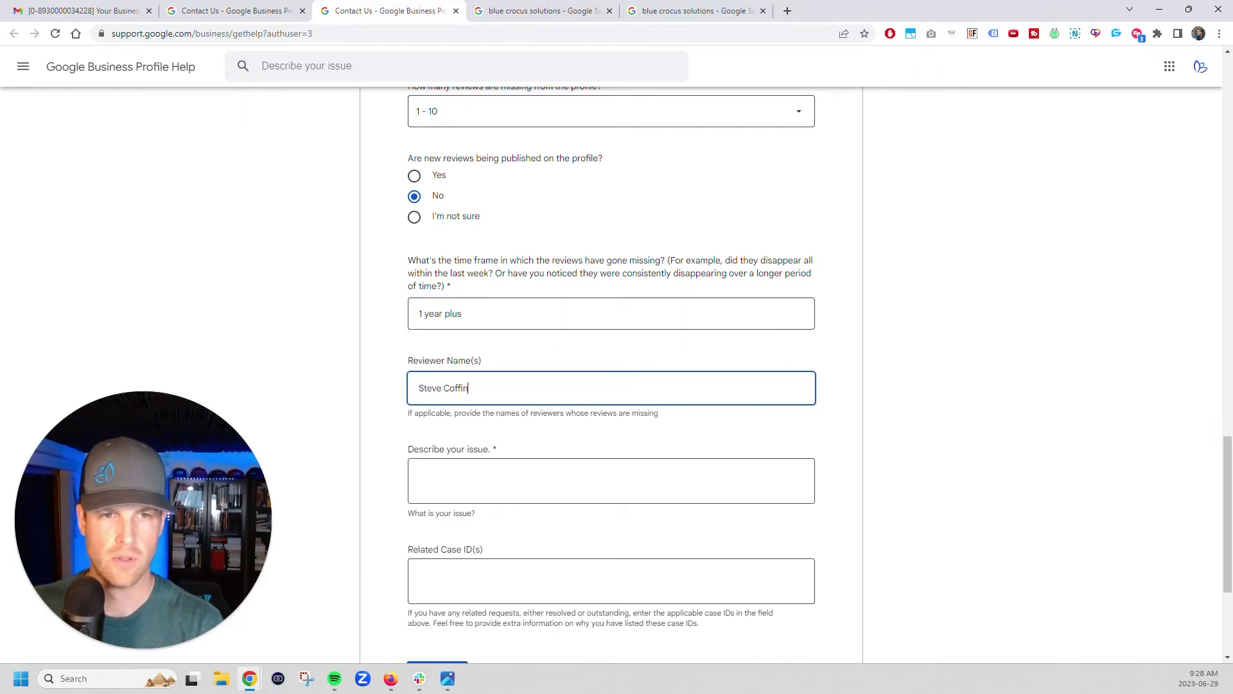
click(416, 473)
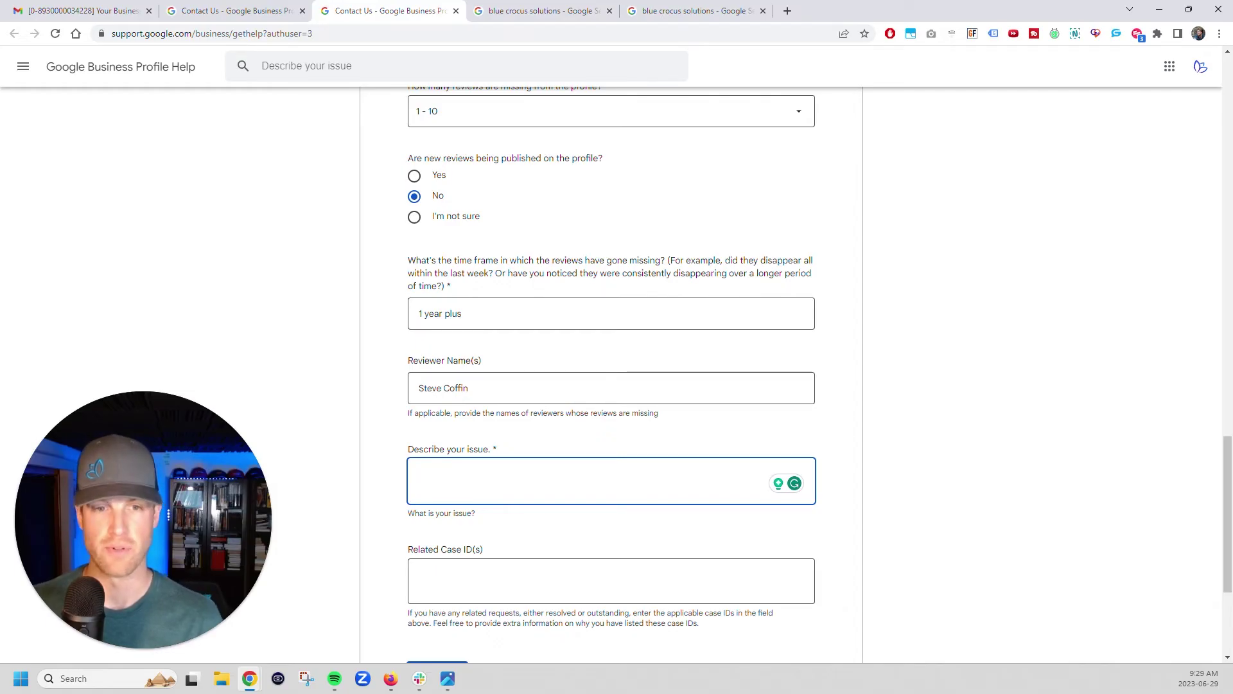
scroll(427, 417, down, 2)
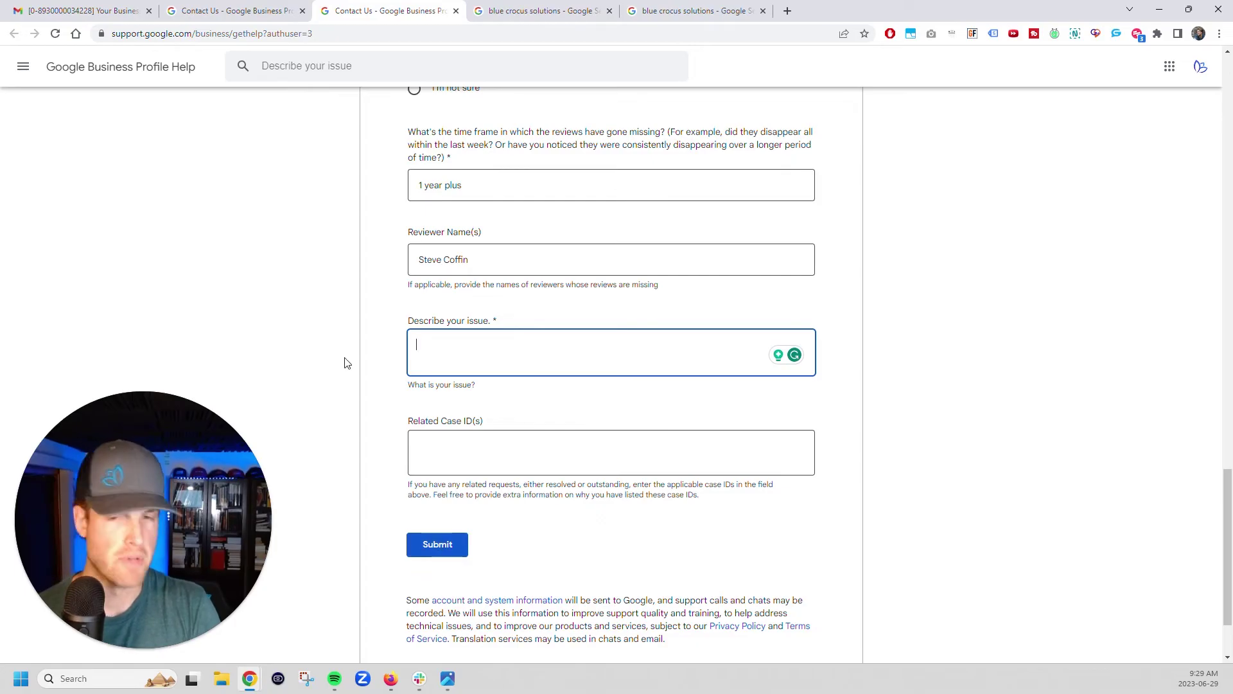
click(125, 11)
- Expand the Jun 14 support reply and the hidden earlier messages in the thread
click(343, 185)
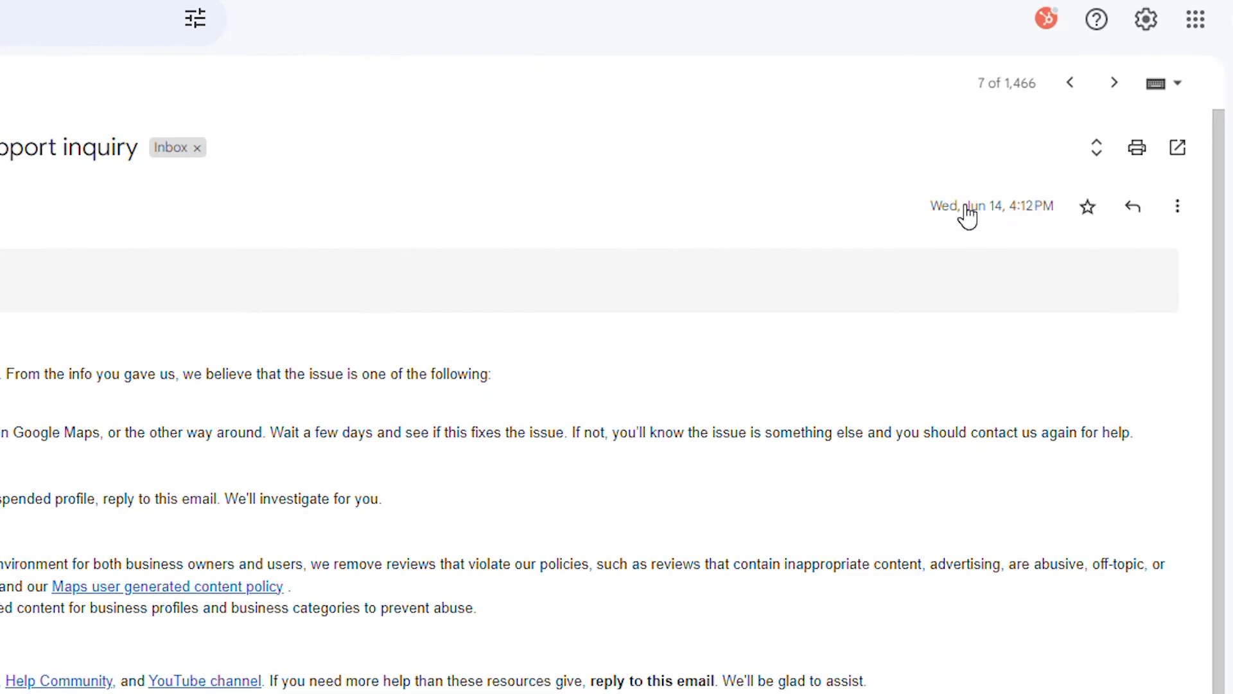
mouse_move(954, 216)
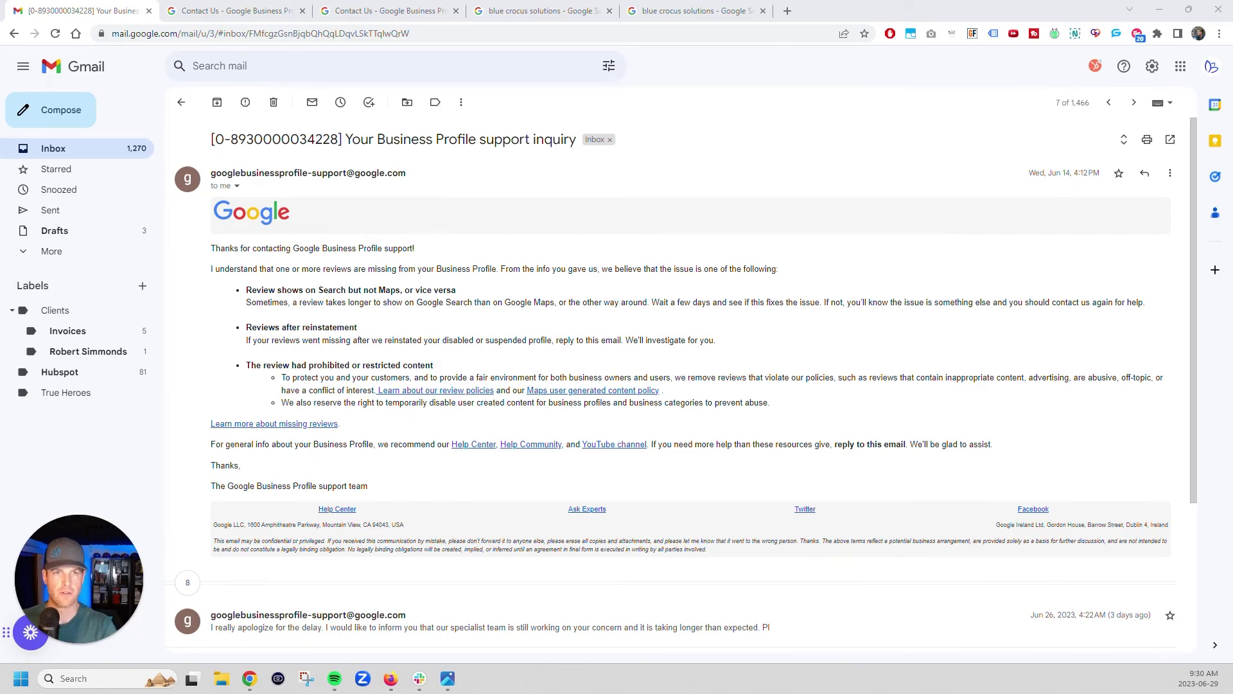
scroll(686, 385, down, 2)
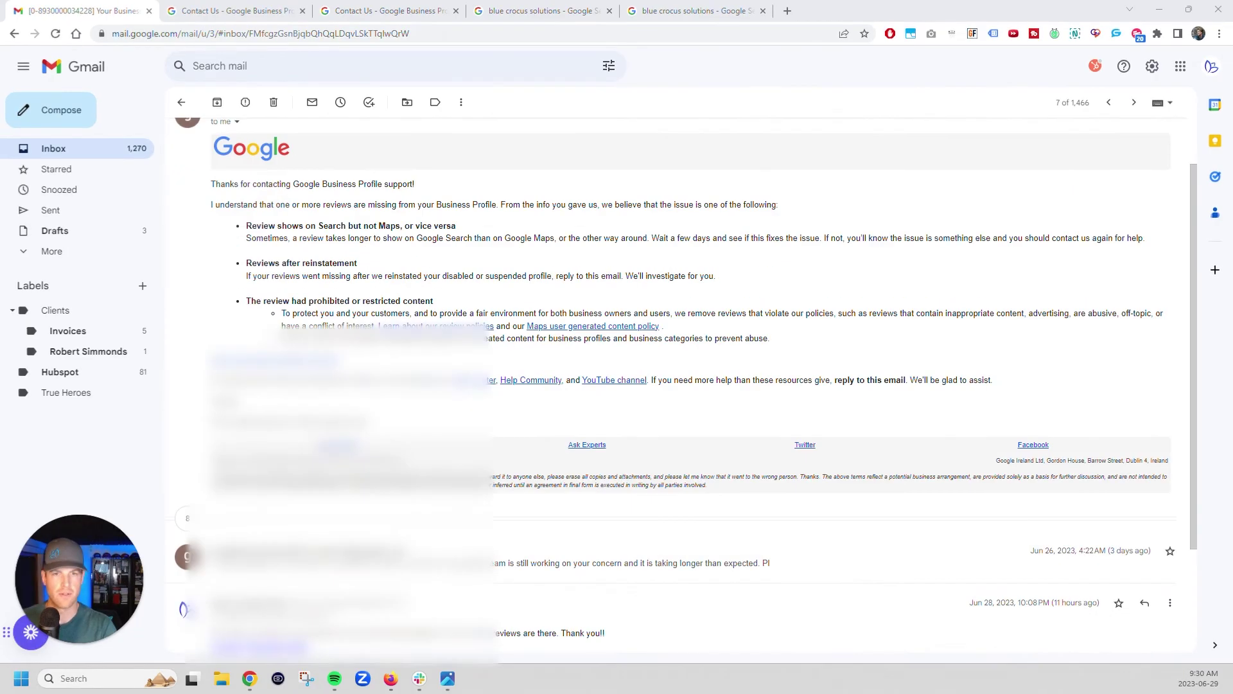
click(188, 454)
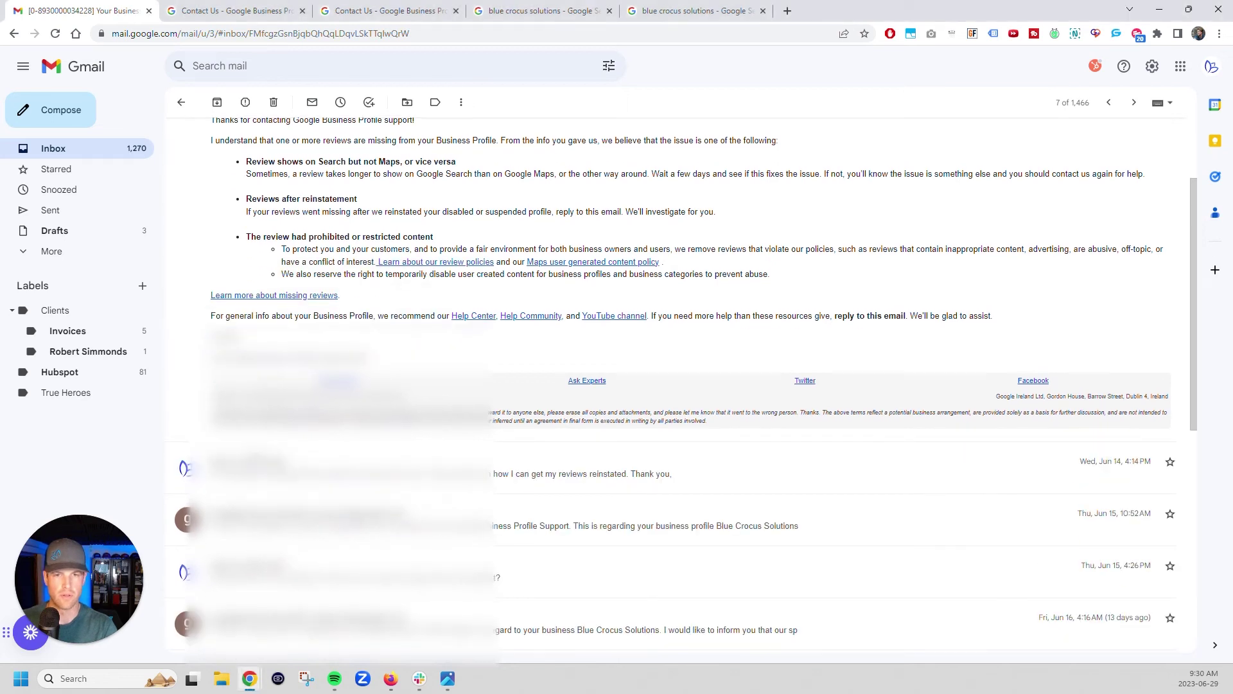
scroll(244, 359, down, 2)
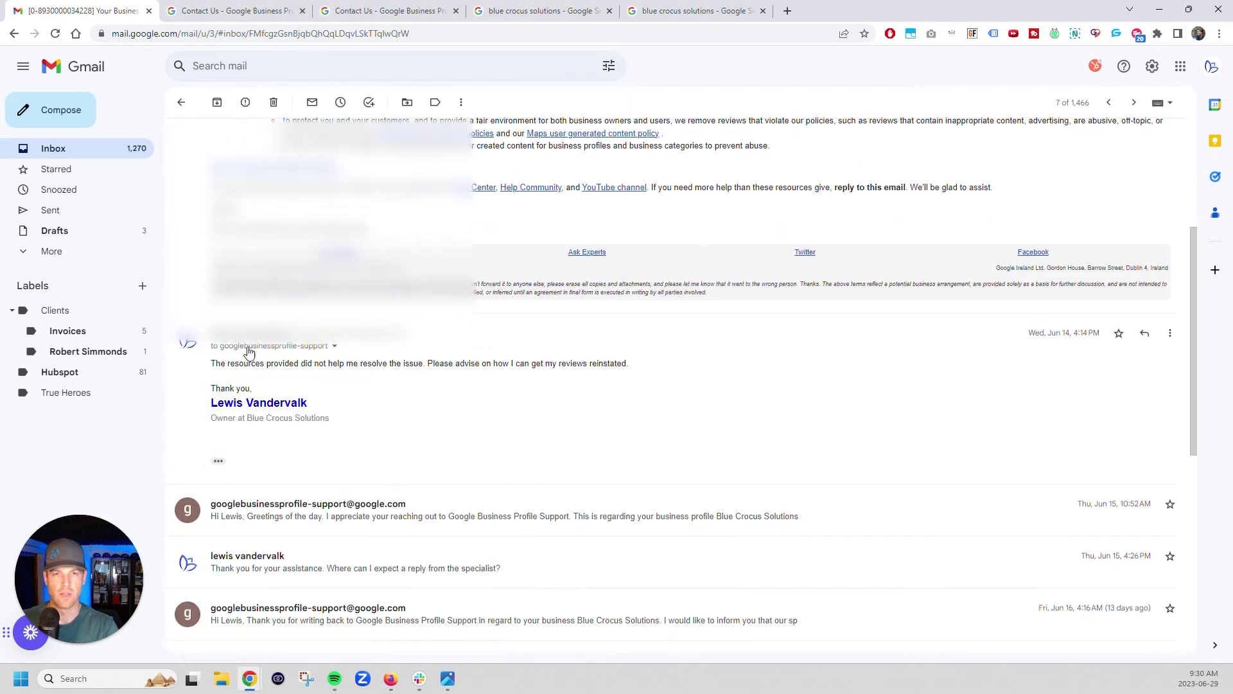
drag(211, 363, 647, 373)
click(647, 373)
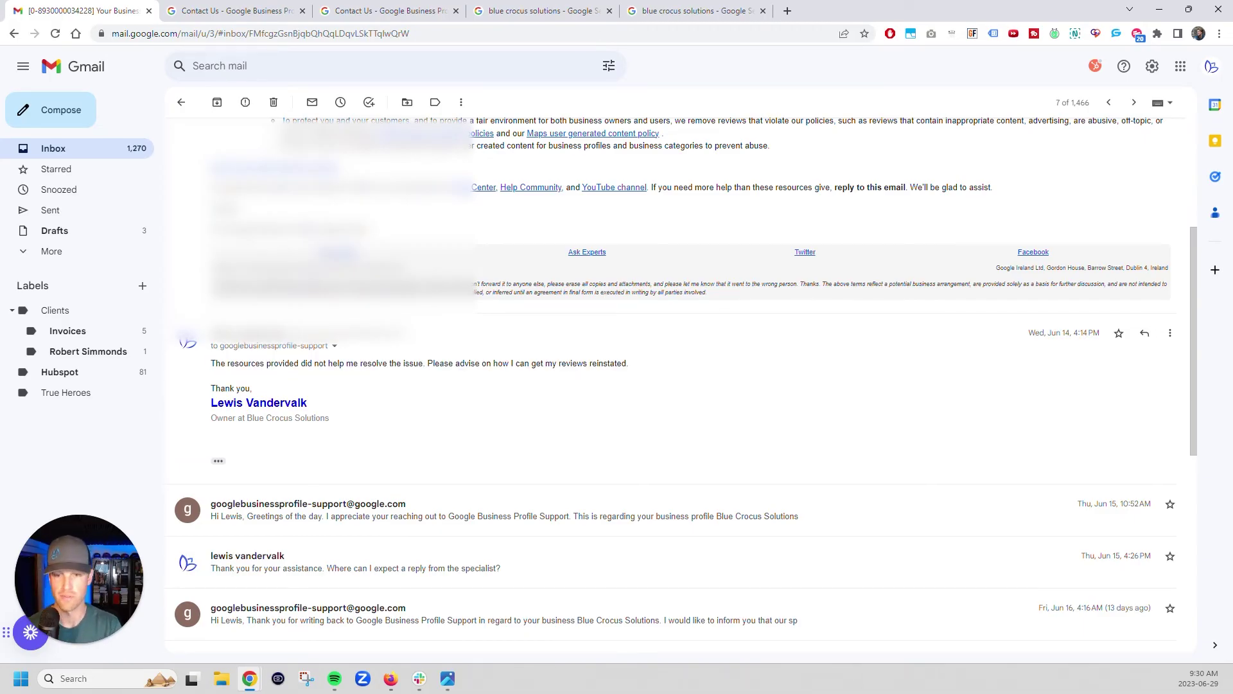
- Expand the Jun 15 10:52 AM support reply about escalating to a specialist
scroll(440, 376, up, 4)
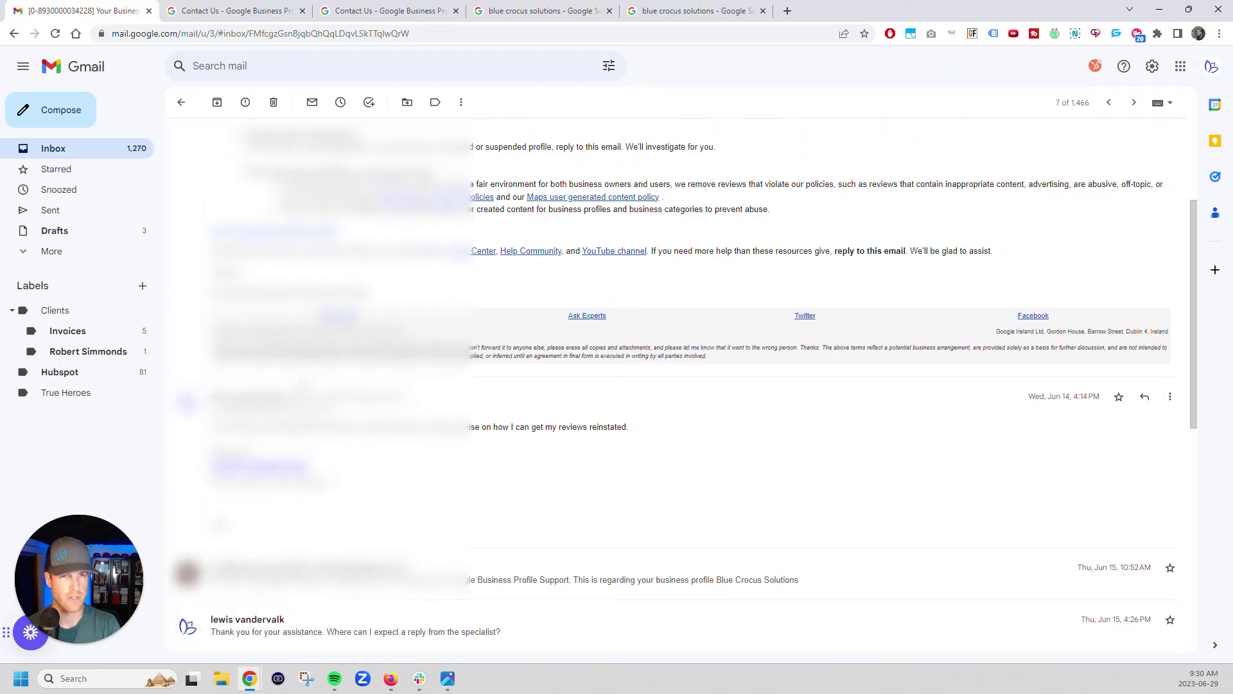
scroll(690, 386, down, 5)
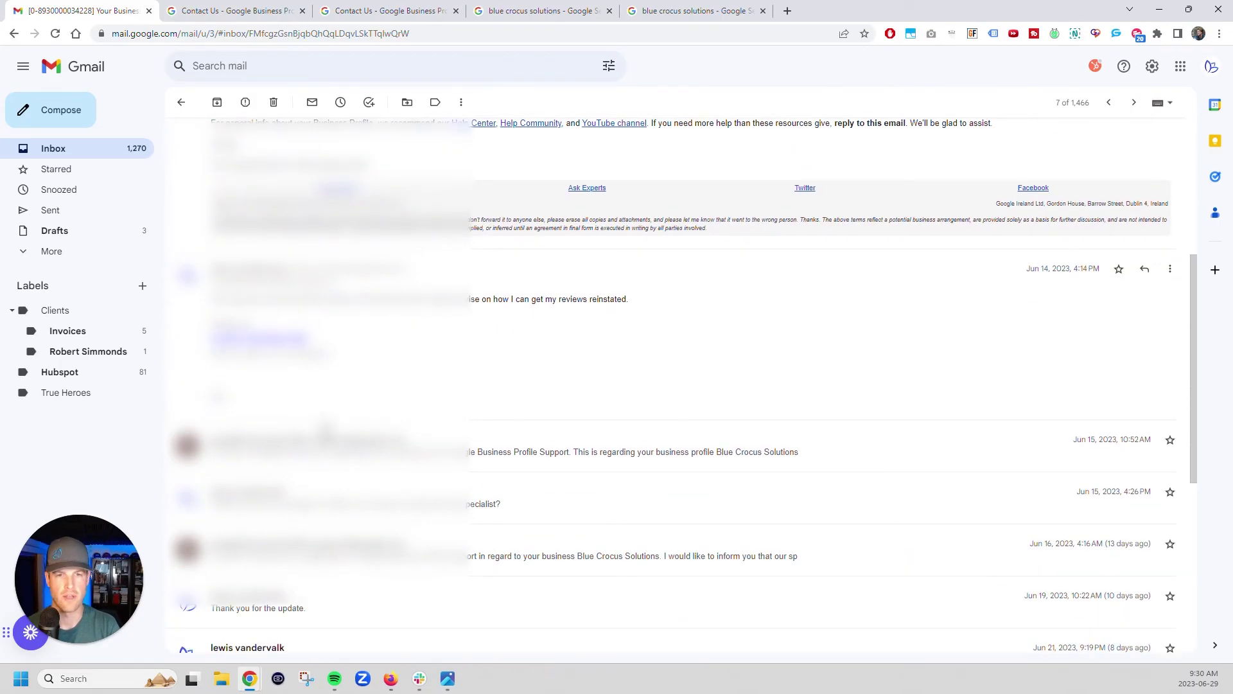
click(427, 456)
scroll(359, 411, down, 3)
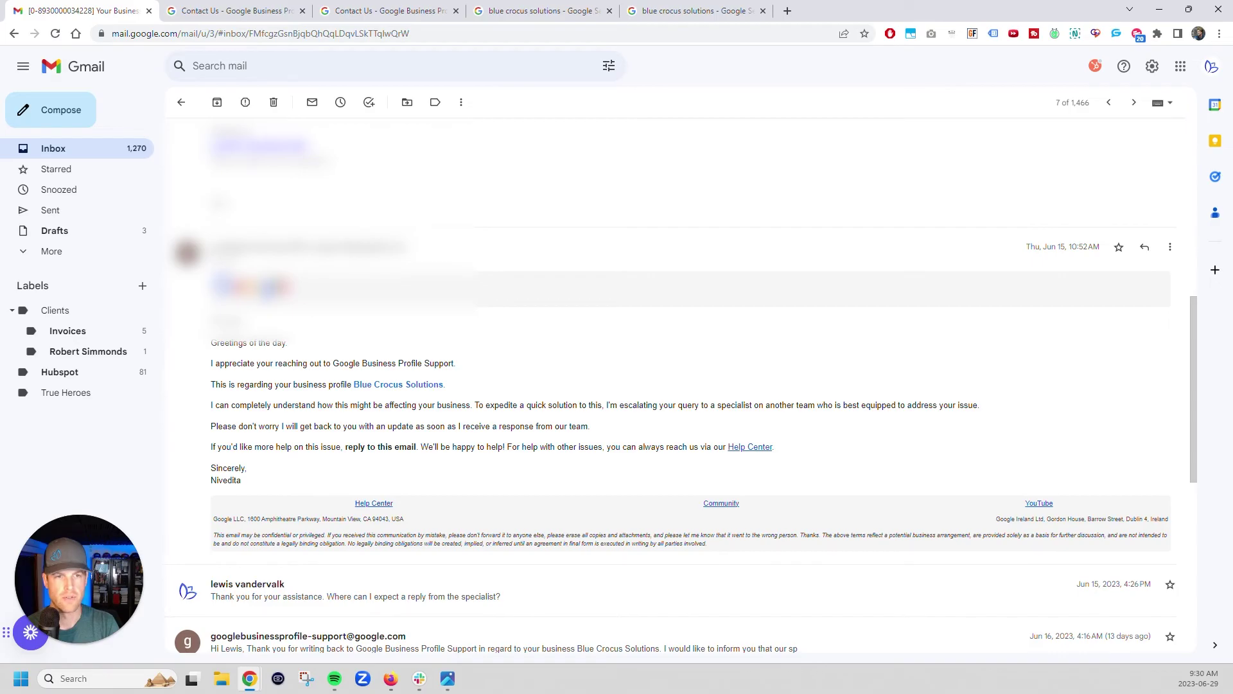
- Highlight the expediting and specialist-escalation sentences, then expand the Jun 15 follow-up message
drag(582, 404, 462, 404)
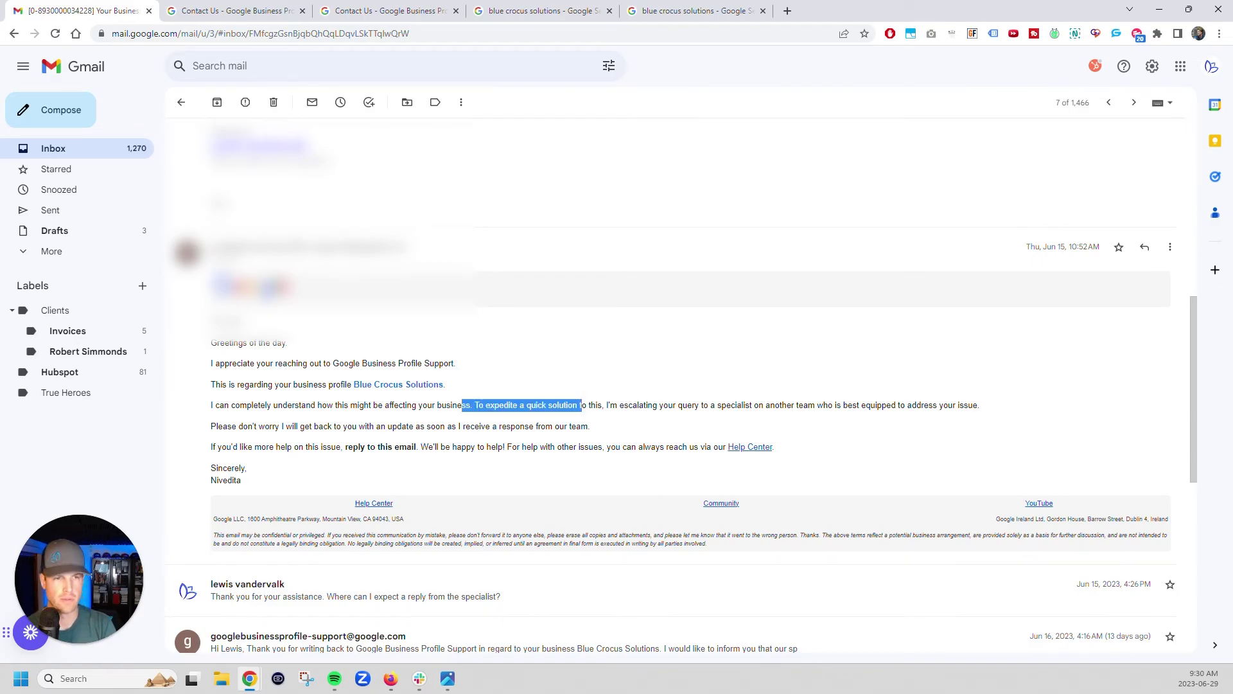
scroll(607, 393, down, 2)
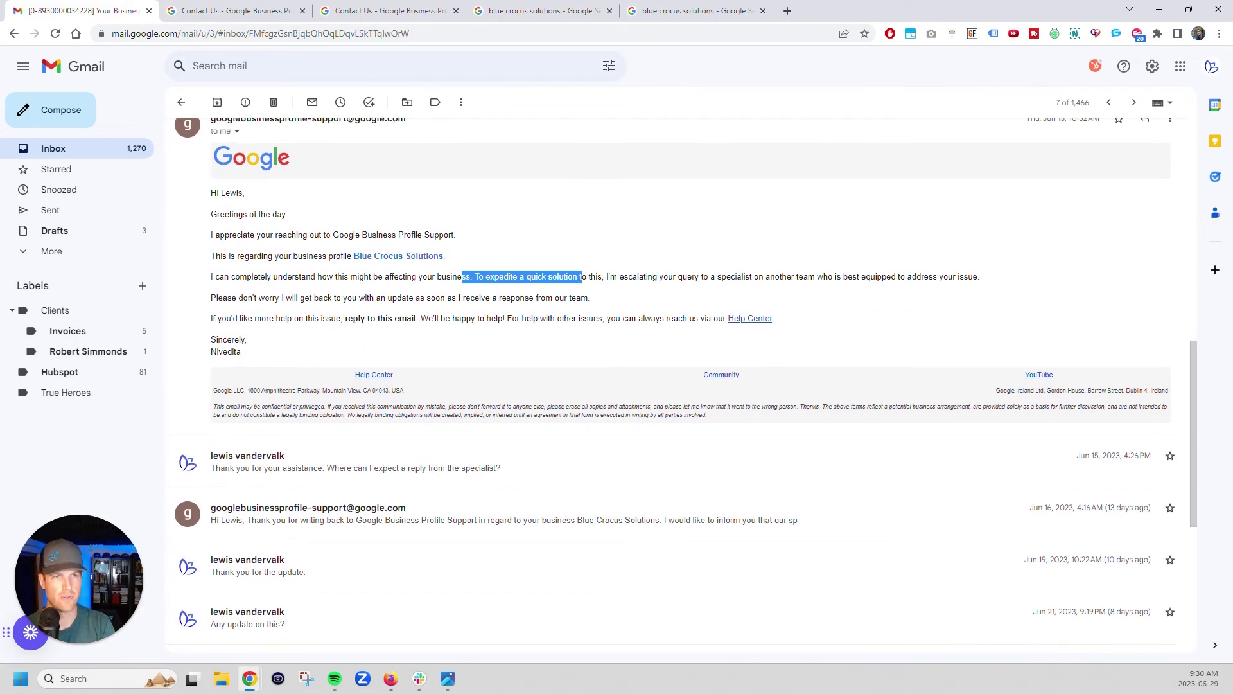
drag(609, 276, 1007, 277)
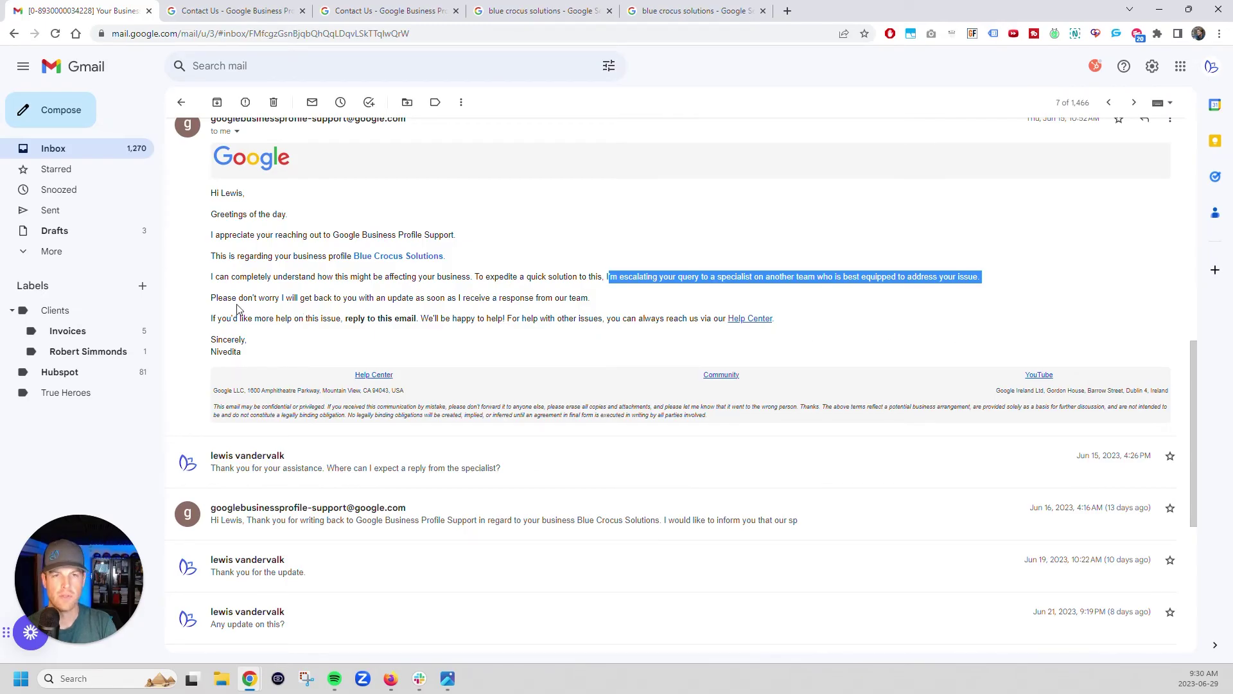
scroll(295, 382, down, 2)
click(379, 349)
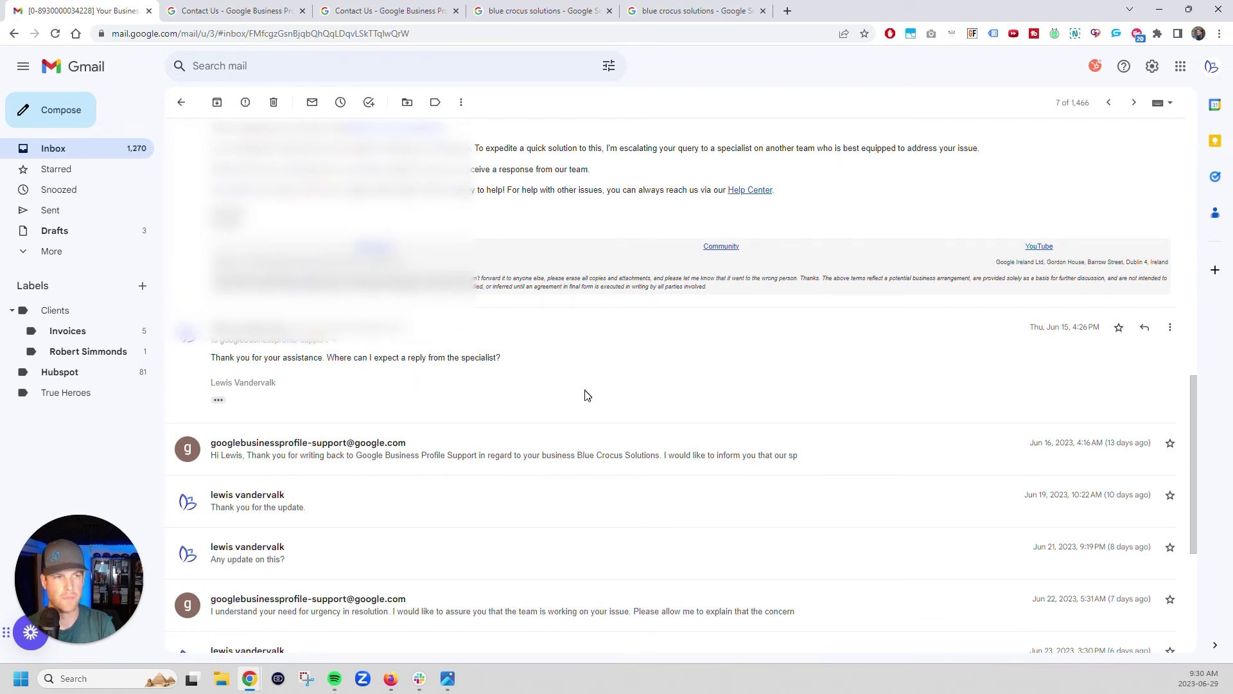
scroll(501, 369, up, 5)
scroll(1034, 321, up, 1)
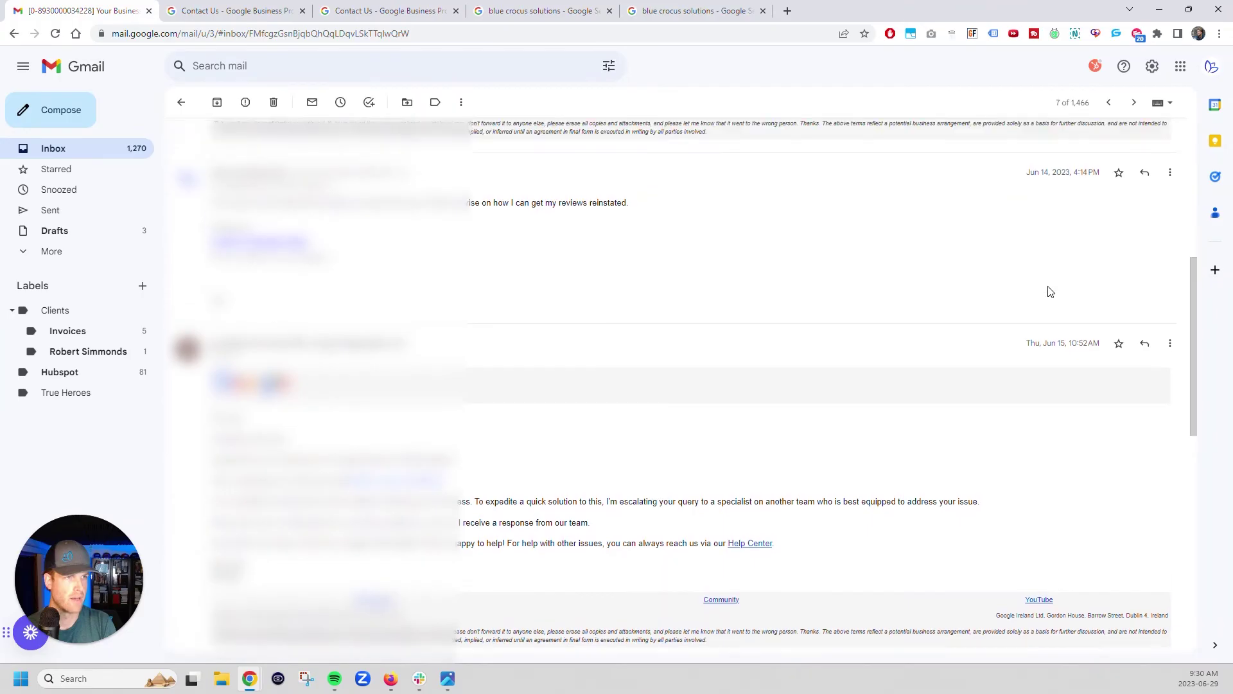
scroll(1013, 366, down, 5)
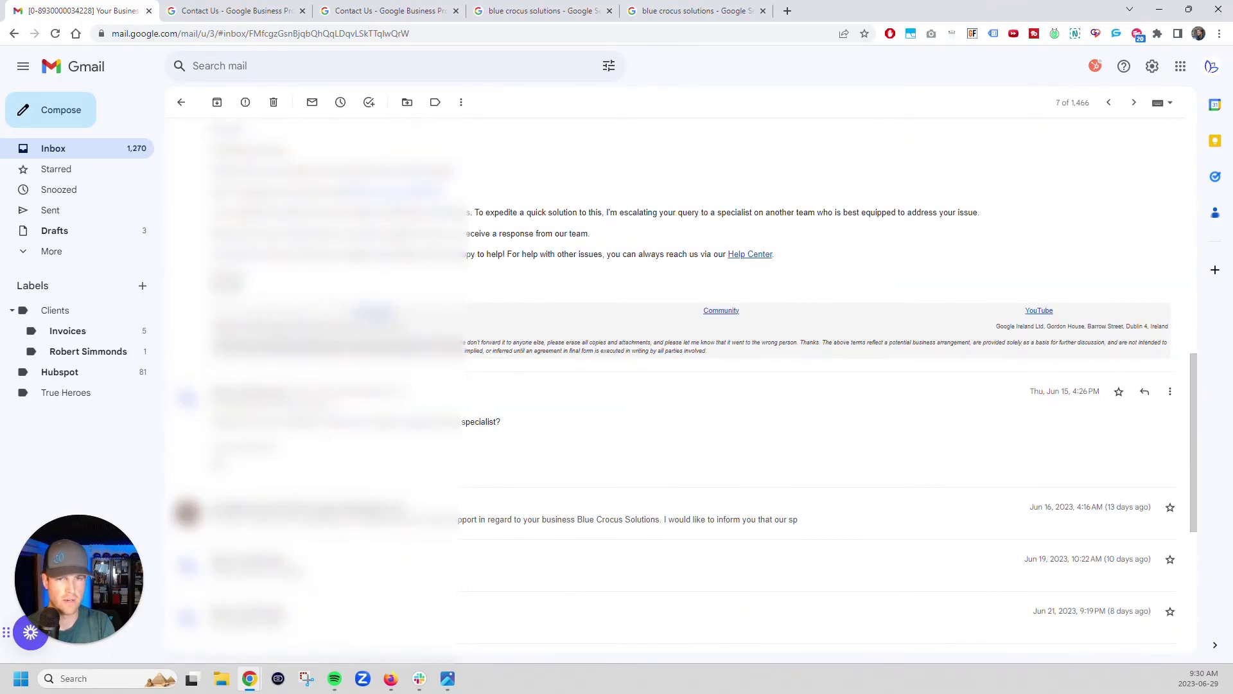
scroll(494, 421, down, 2)
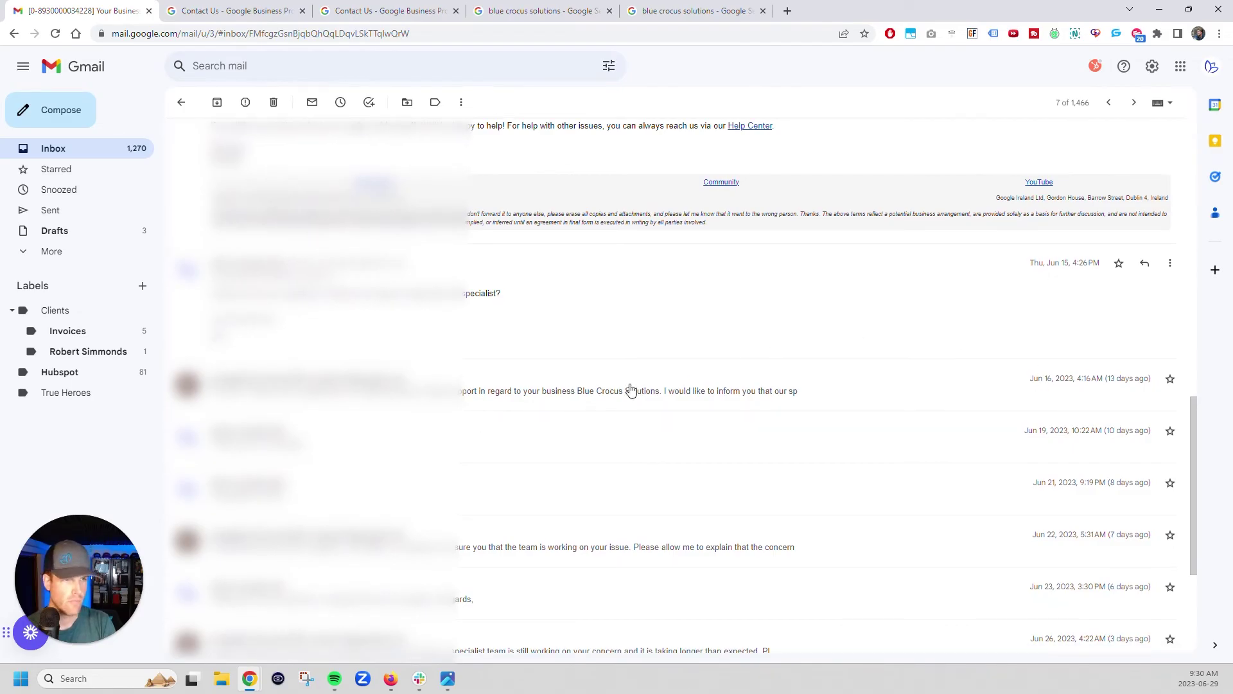
- Expand the Jun 16, Jun 19, Jun 21 and Jun 22 messages, highlighting the team-working line
click(472, 404)
scroll(441, 395, down, 1)
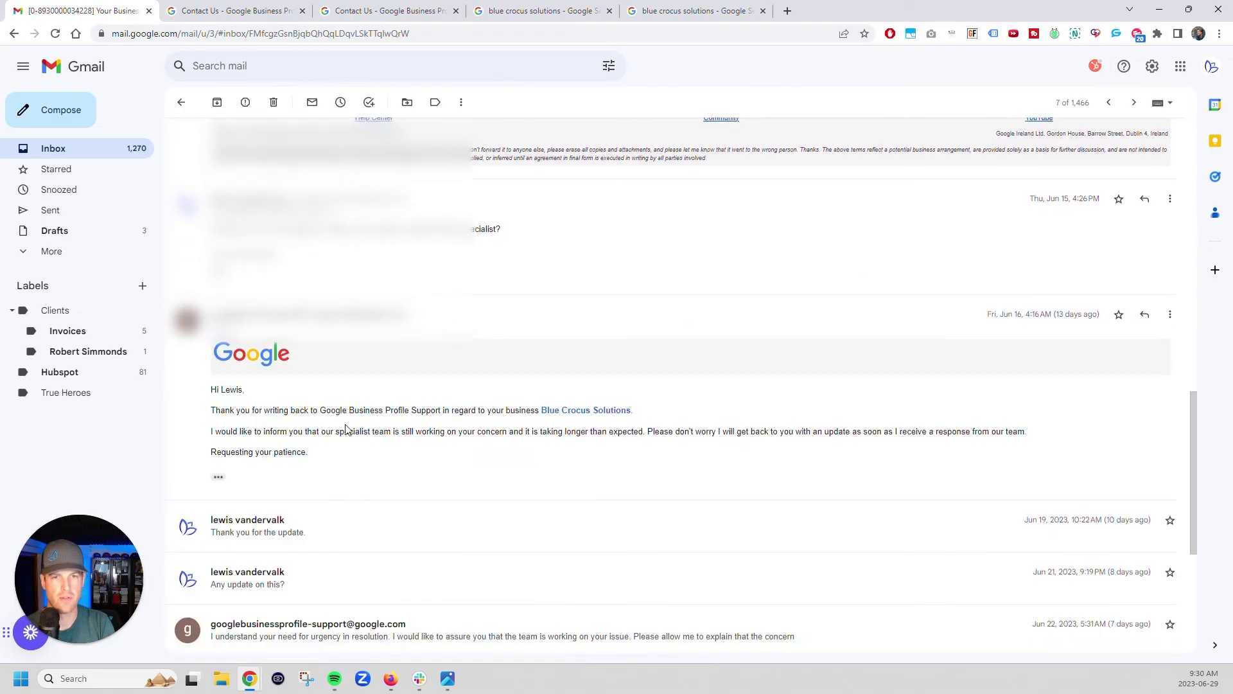
scroll(470, 418, down, 2)
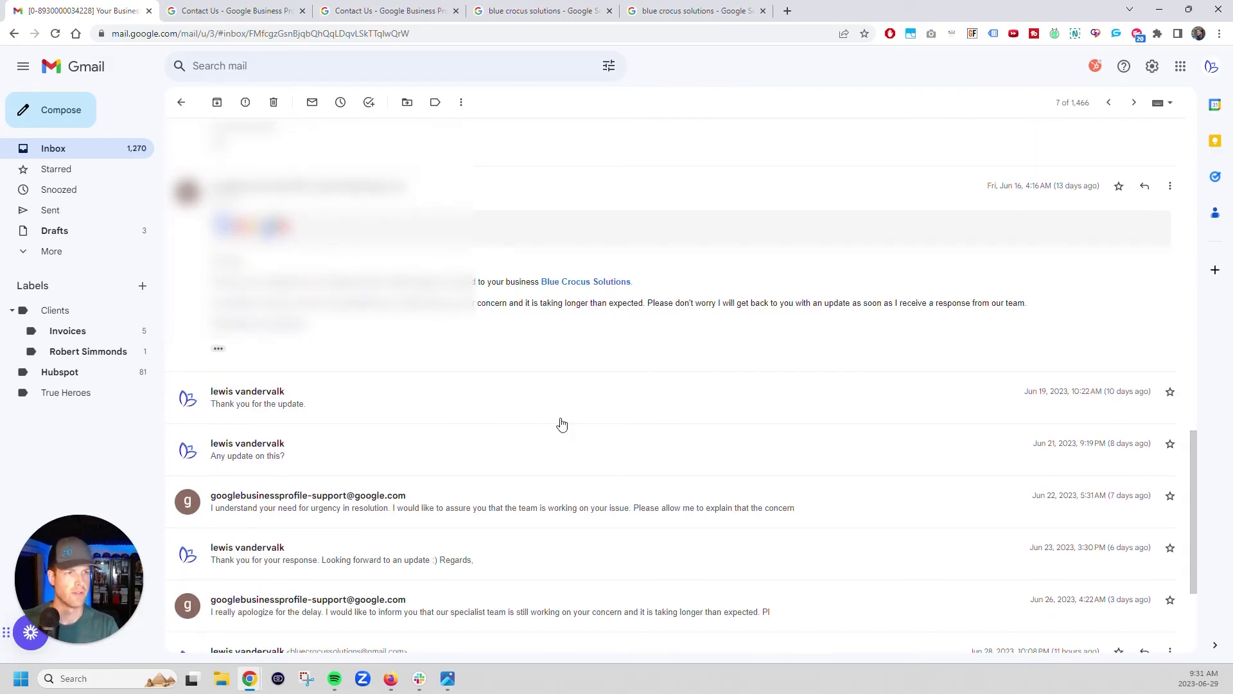
click(317, 401)
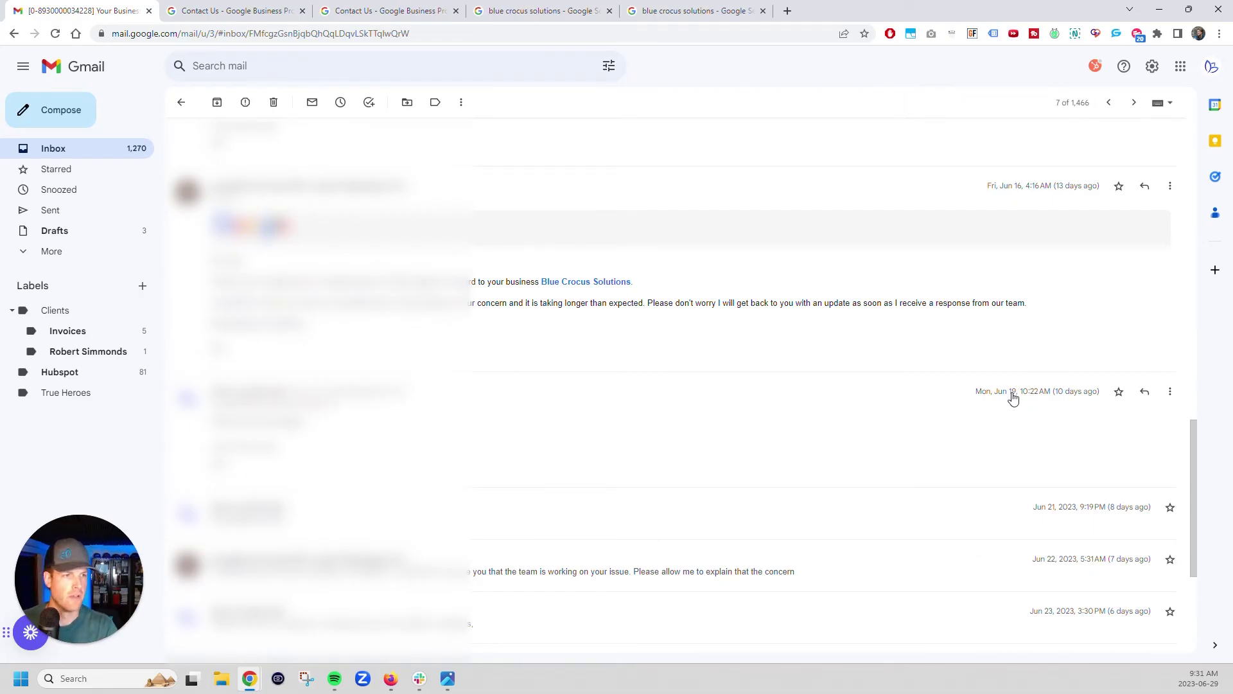
click(1060, 526)
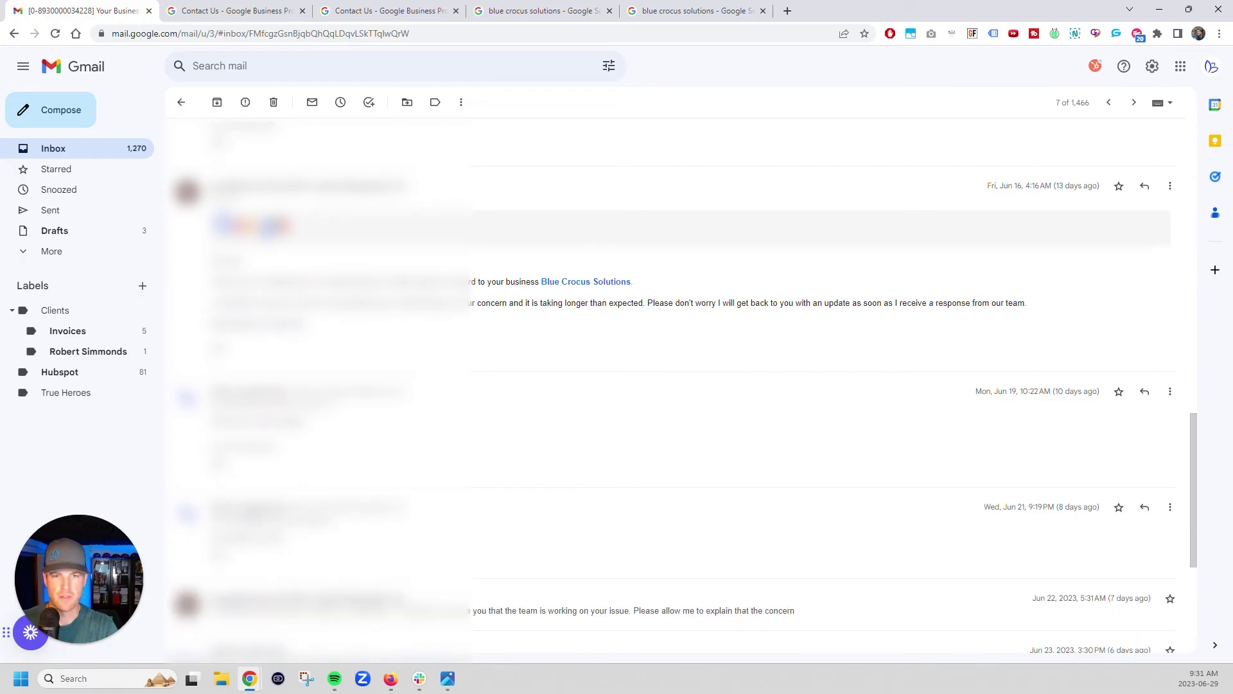
scroll(1061, 525, down, 3)
click(642, 417)
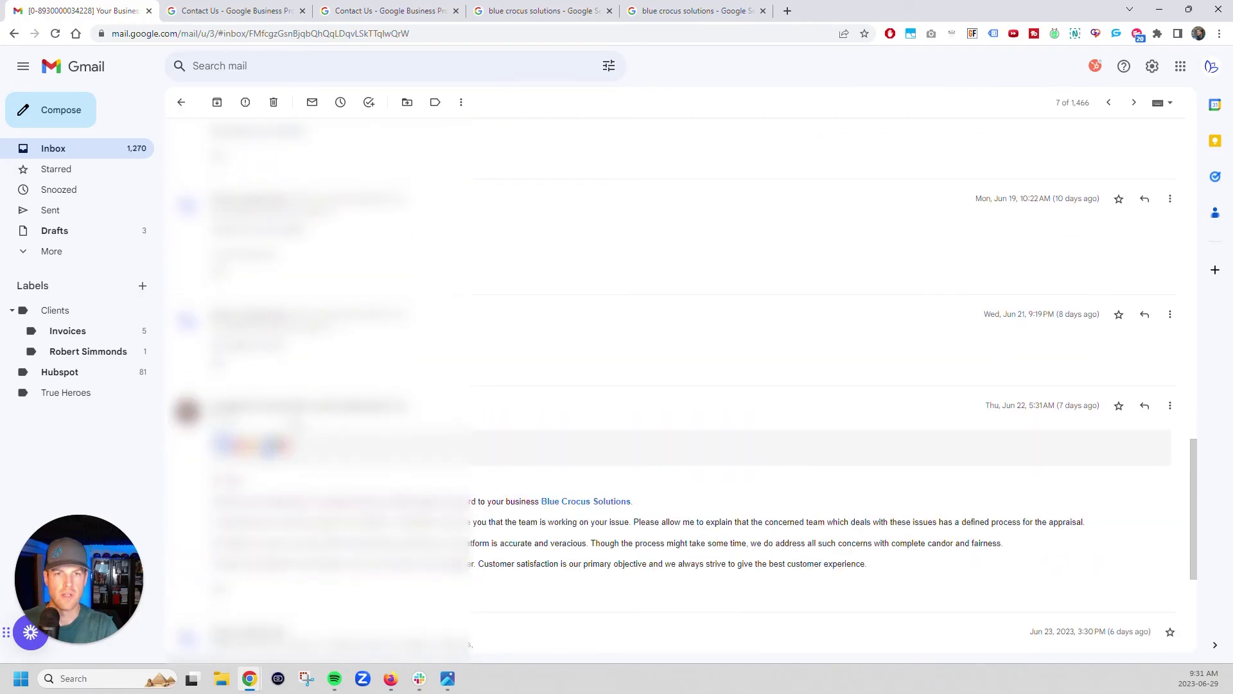
scroll(682, 388, down, 2)
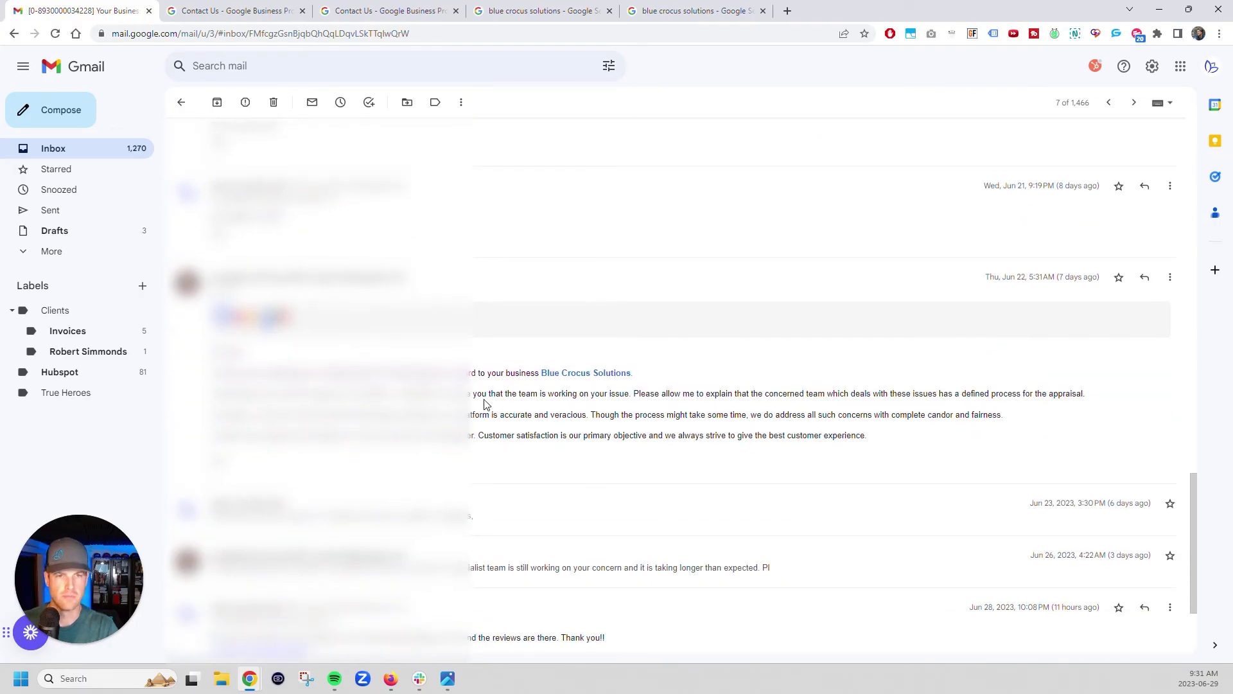
drag(562, 394, 674, 403)
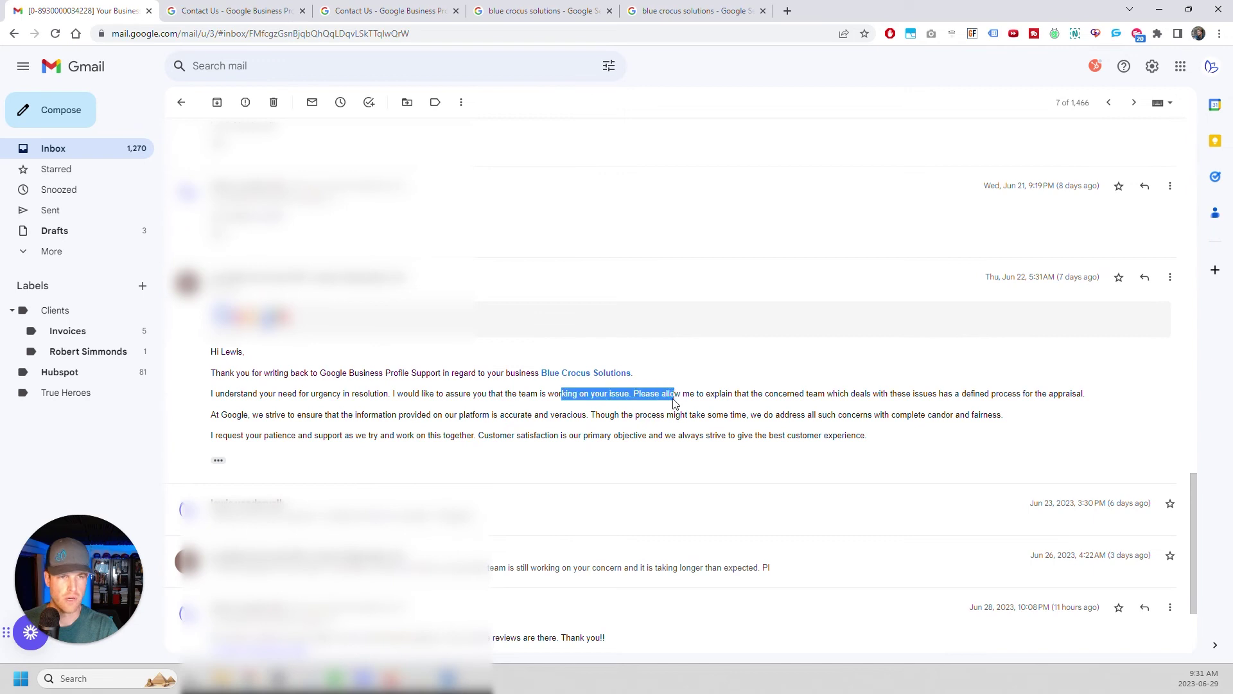
click(350, 457)
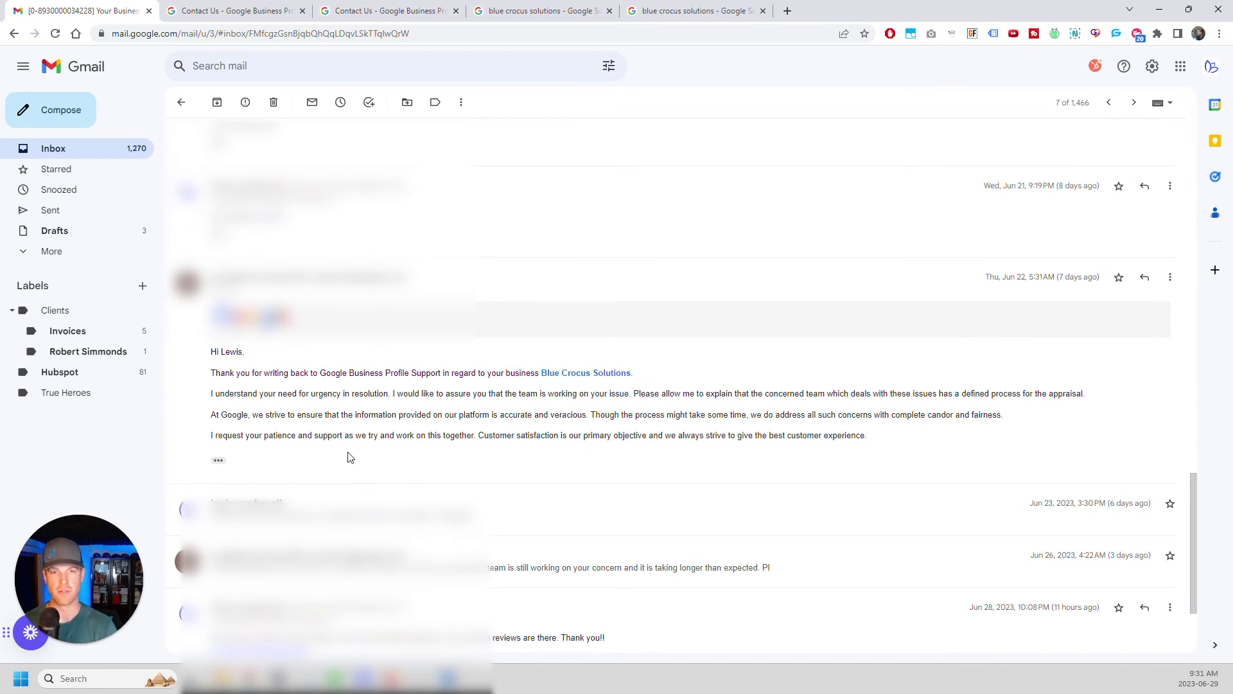
- Expand the Jun 23 and Jun 26 messages and scroll to the Jun 28 reviews-restored note
scroll(341, 459, down, 1)
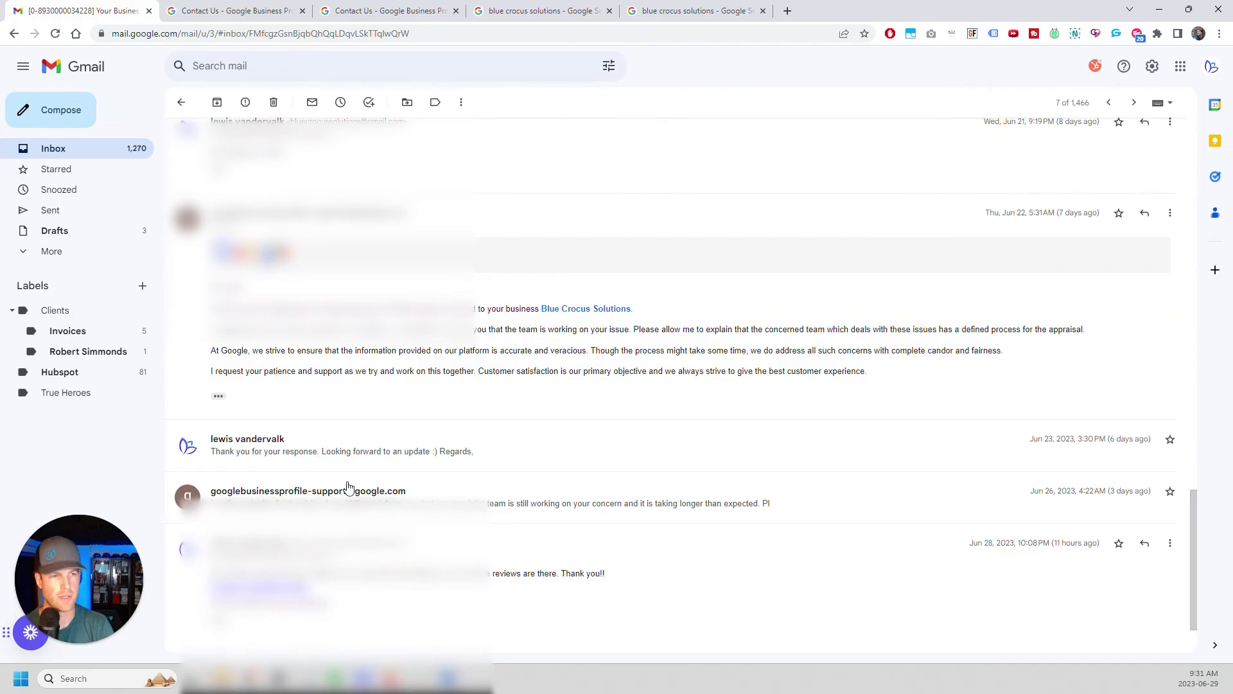
click(313, 452)
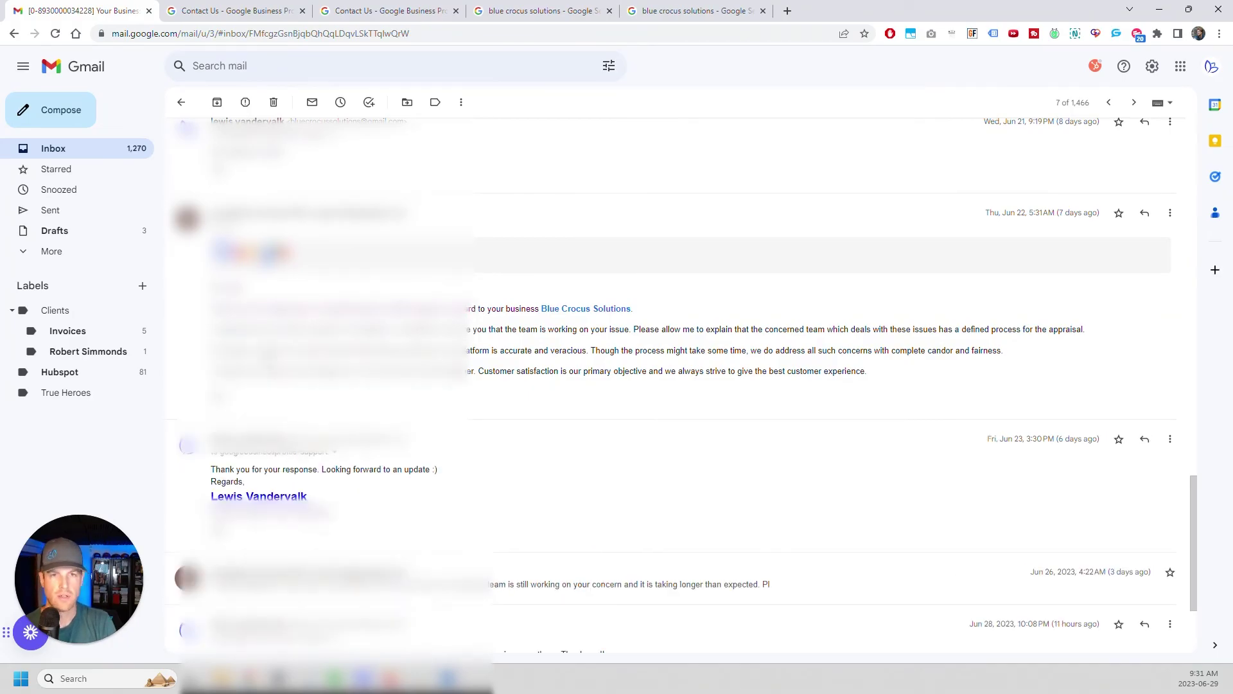
scroll(299, 457, down, 3)
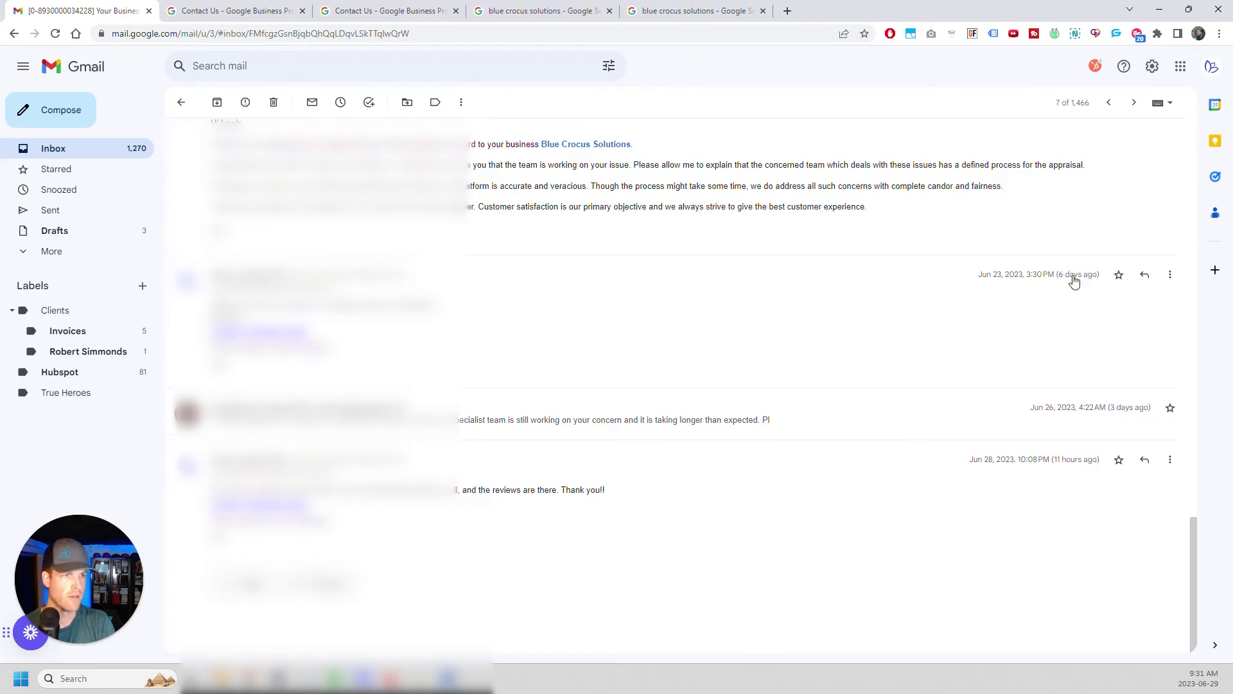
click(364, 425)
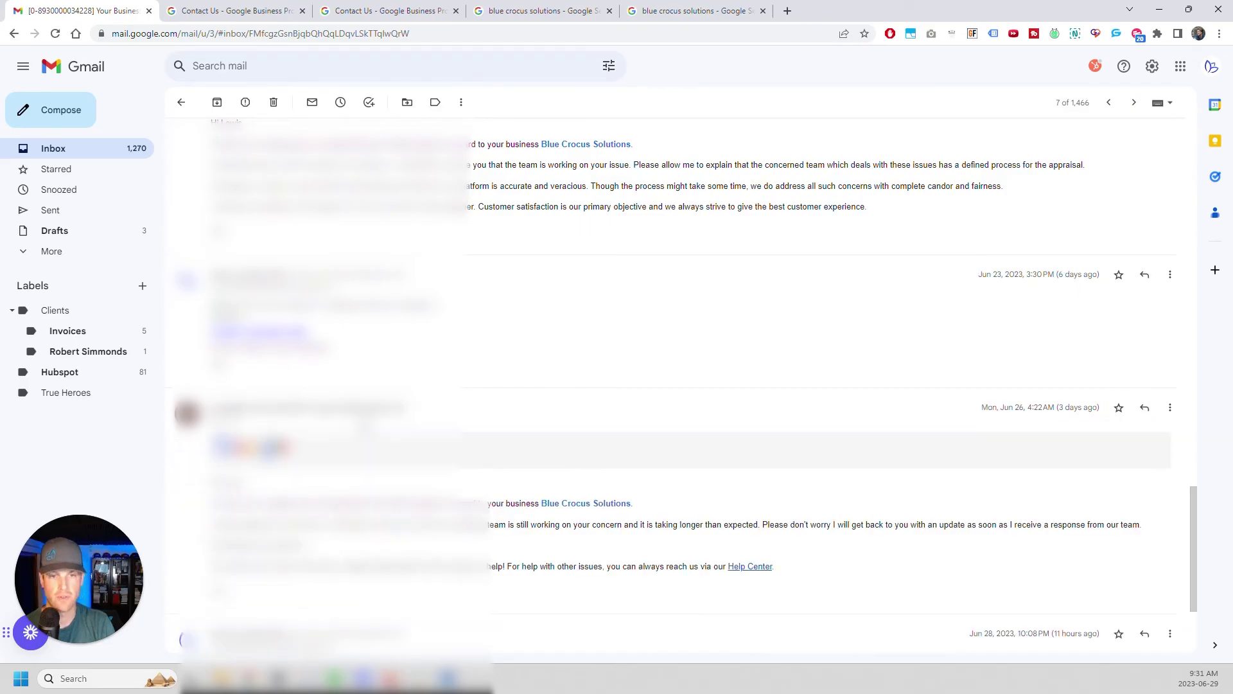
scroll(347, 387, down, 2)
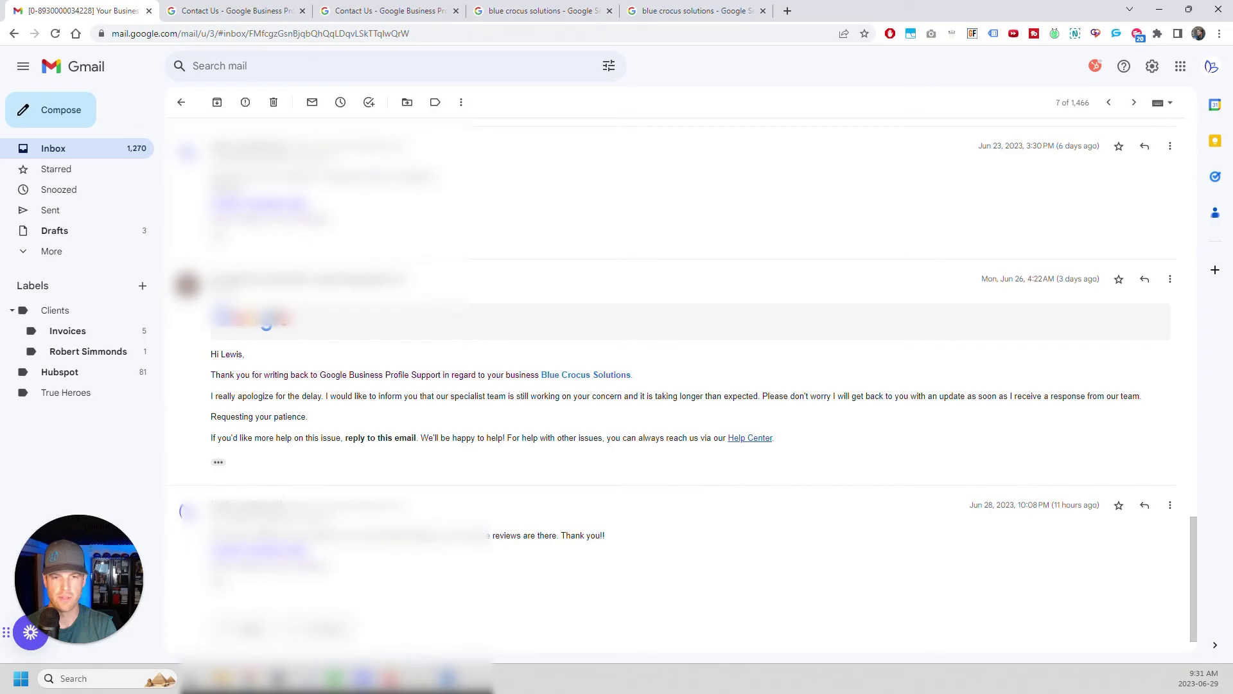
click(82, 643)
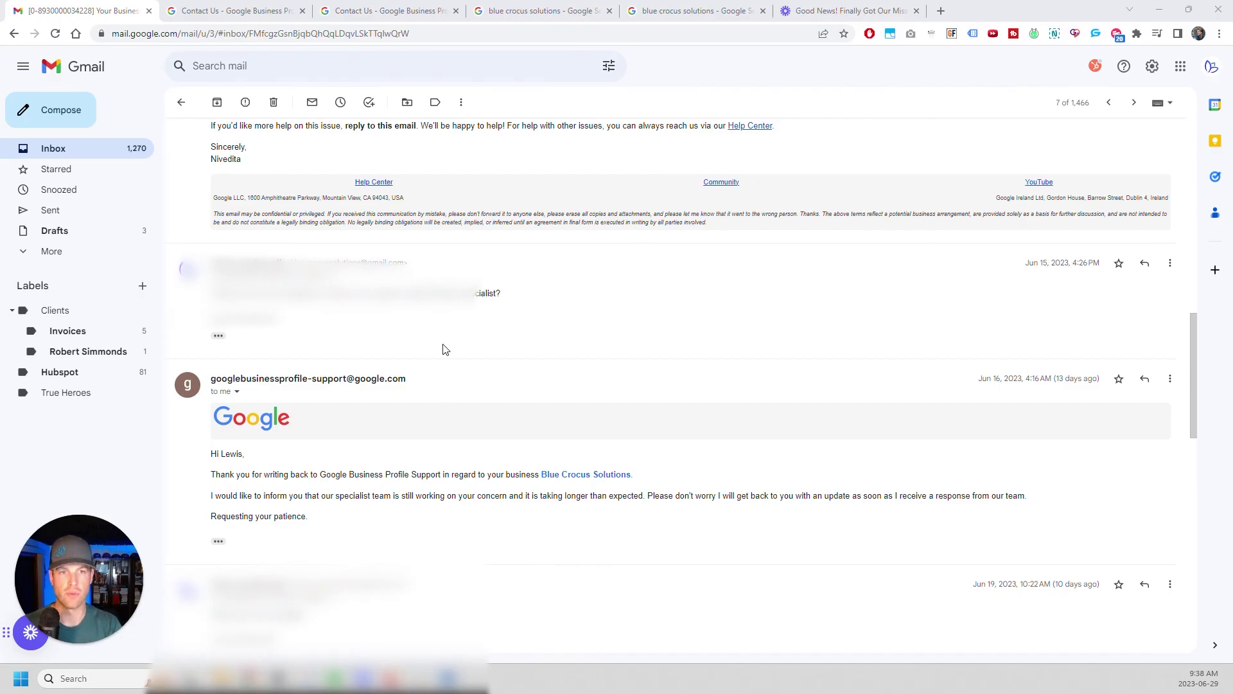
scroll(445, 348, up, 5)
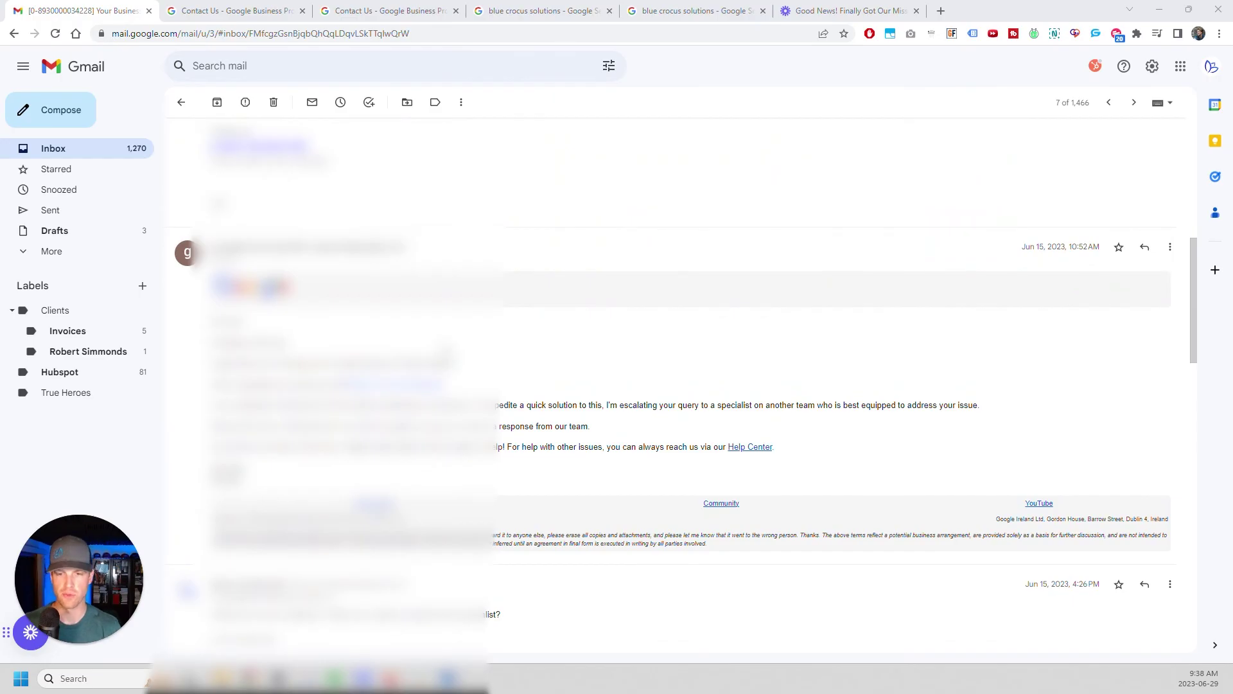